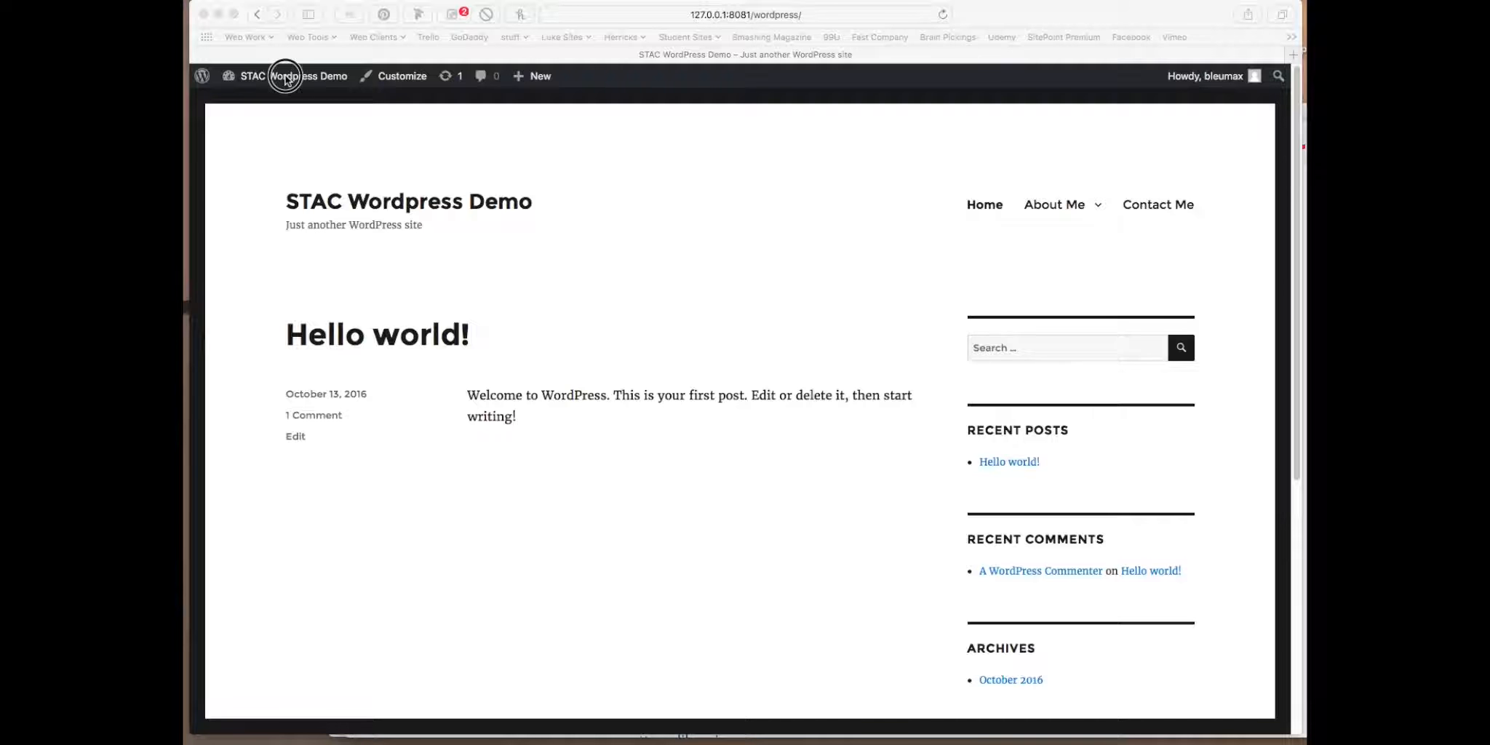
Go to the post categories in the site's dashboard and add a category named "STAC Blog".
left_click(289, 81)
left_click(267, 106)
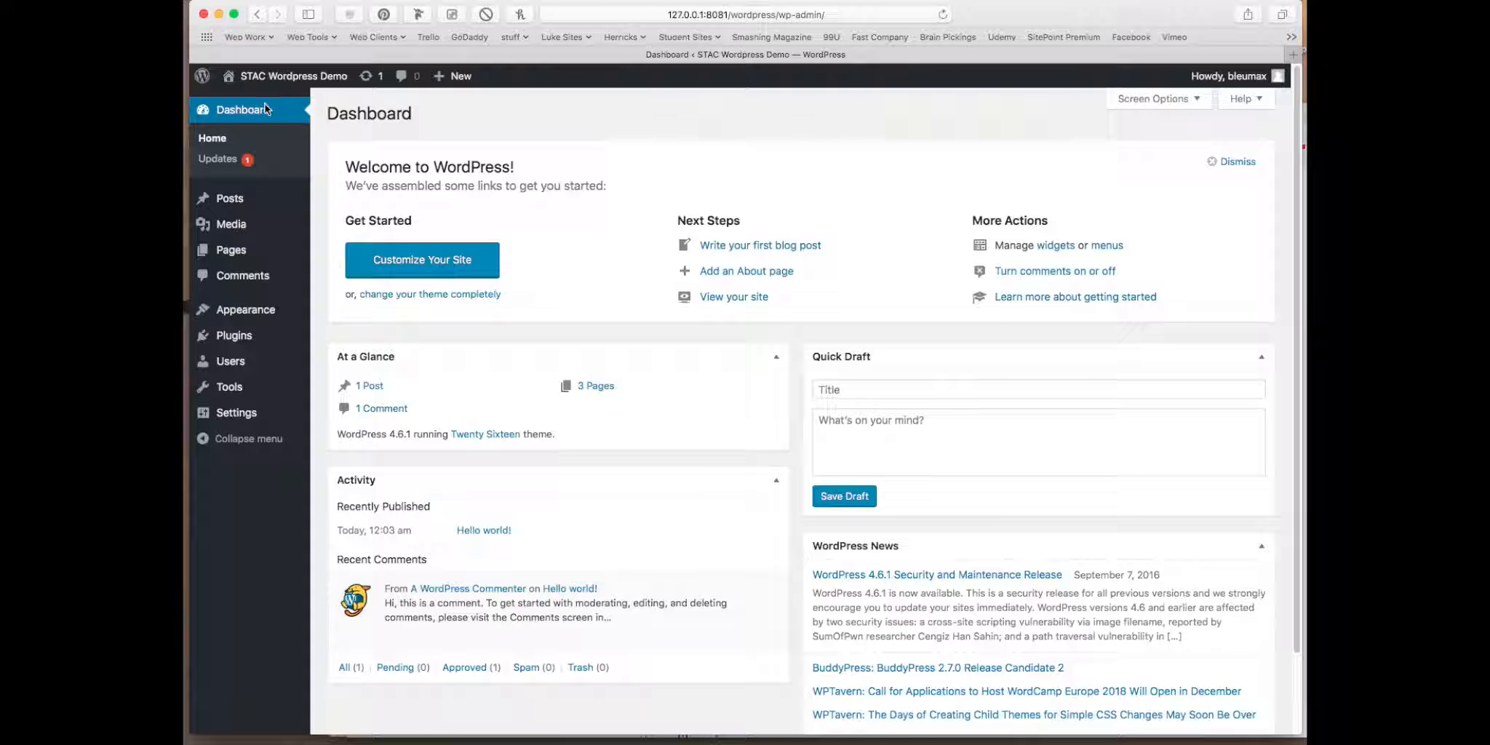
mouse_move(221, 204)
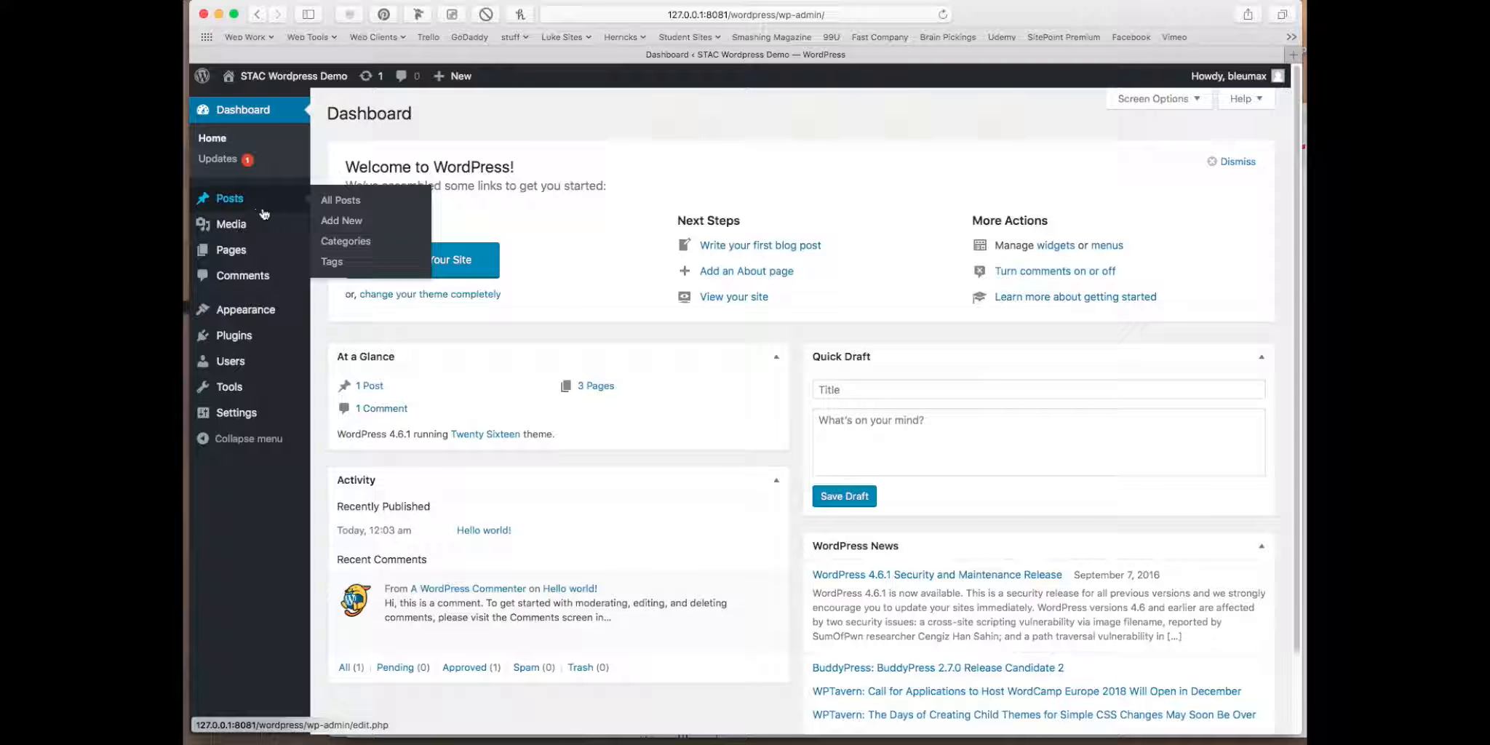
left_click(339, 244)
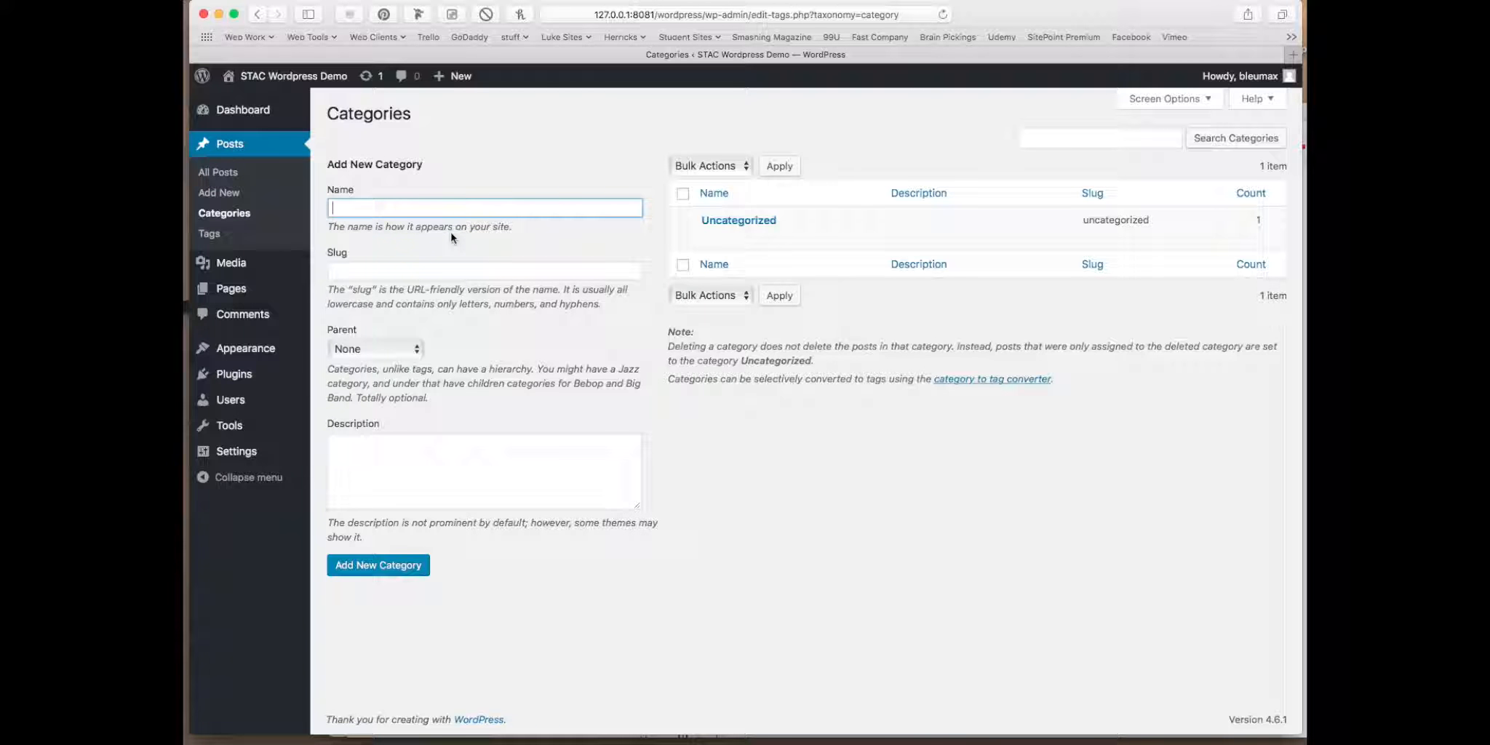
type("STAC Blog")
left_click(371, 569)
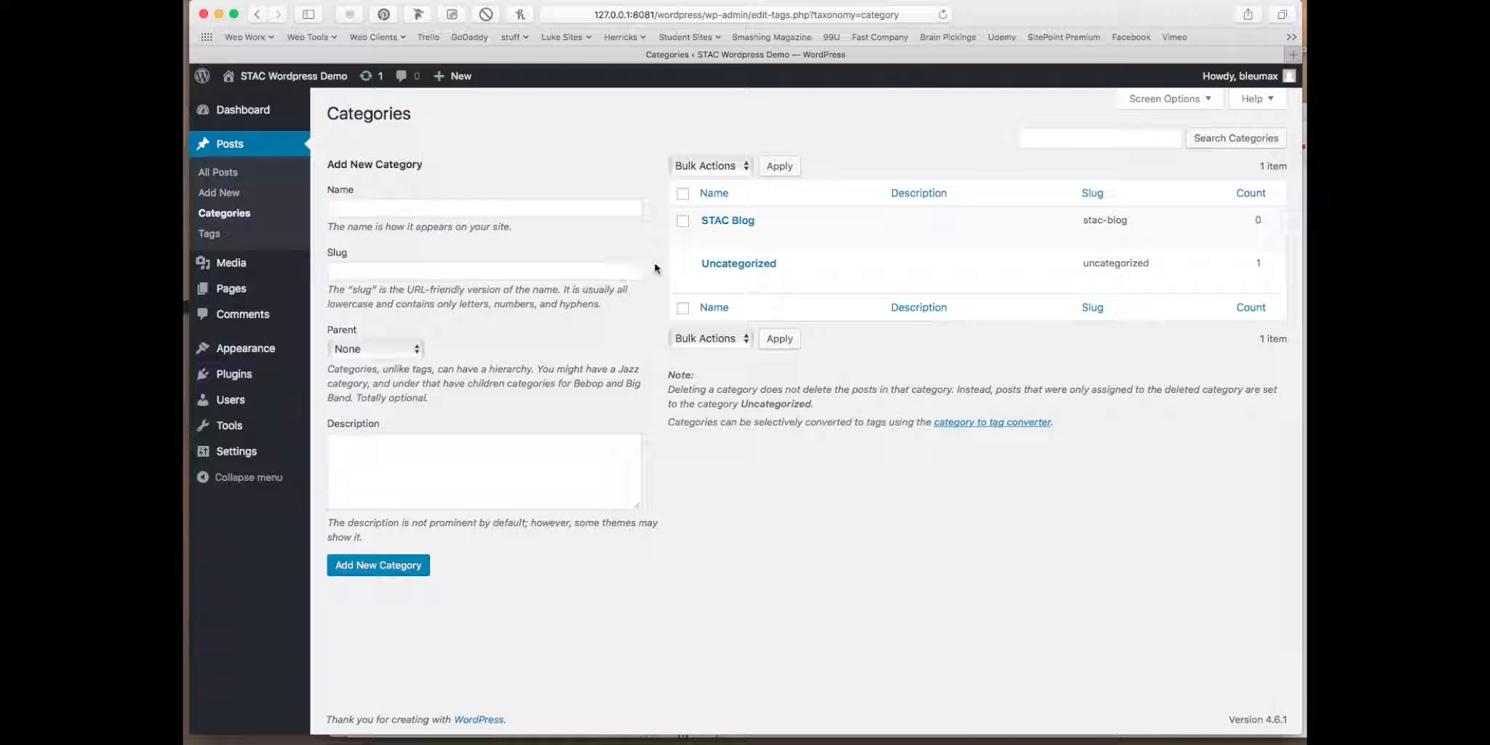
Add two more post categories named "Fine Art" and "Paintings", both without a parent.
left_click(429, 208)
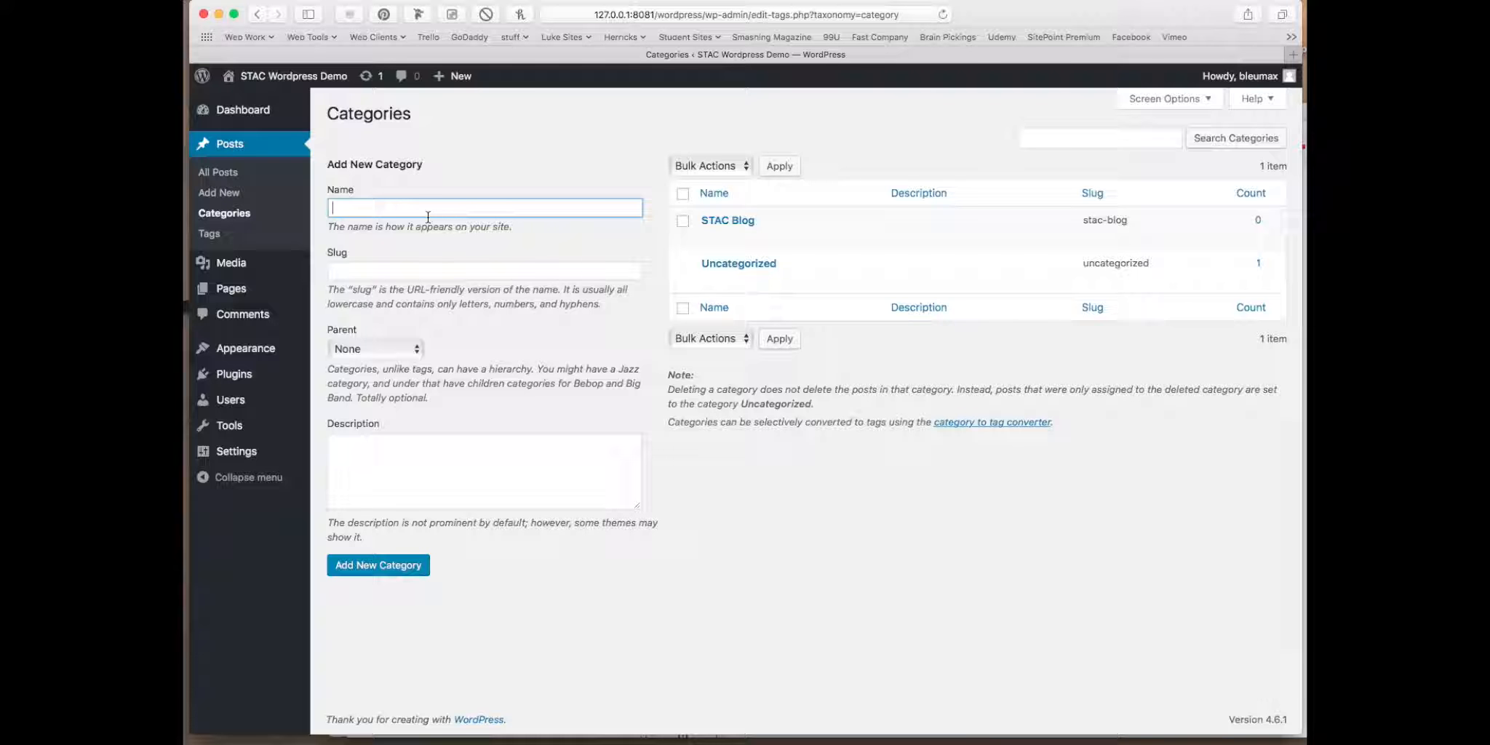
type("Fine Art")
left_click(384, 564)
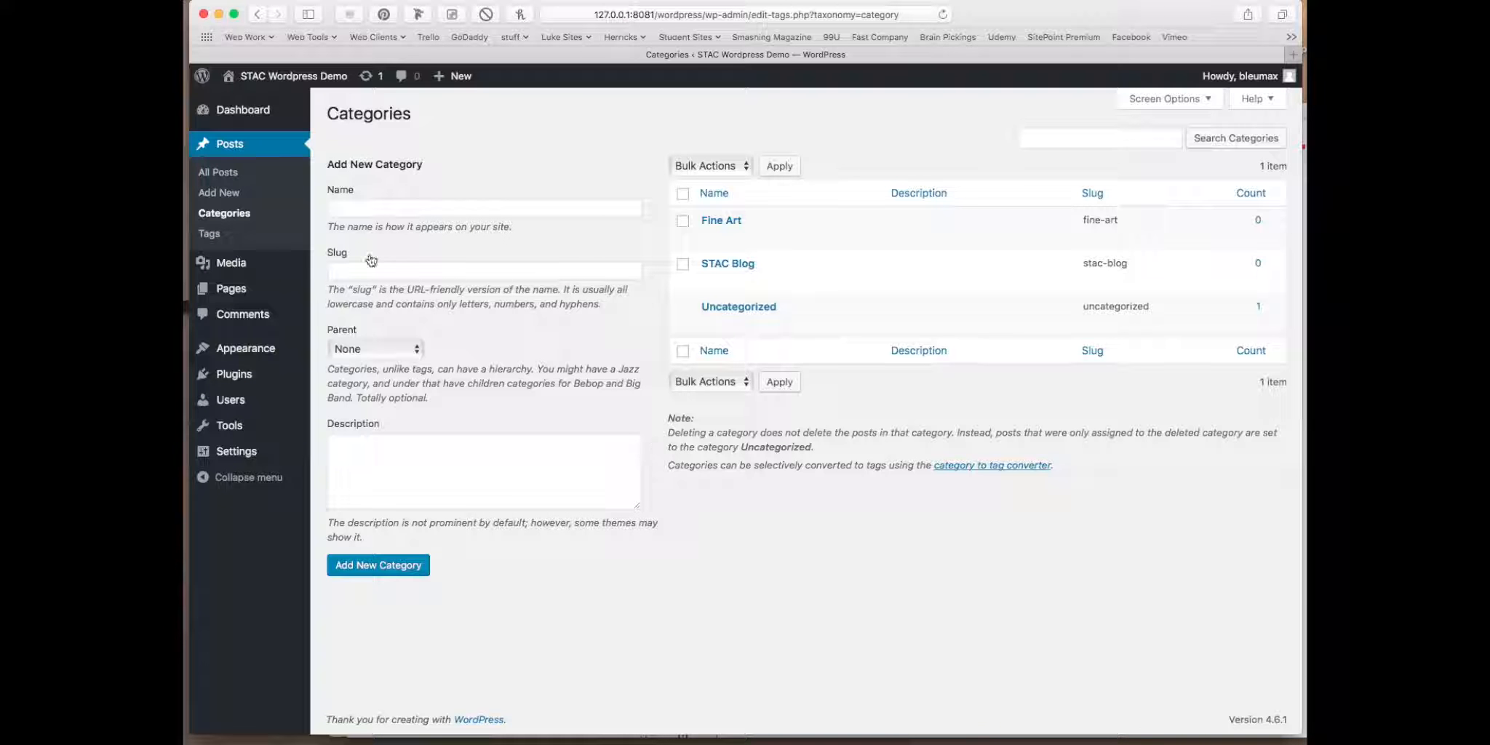
left_click(349, 211)
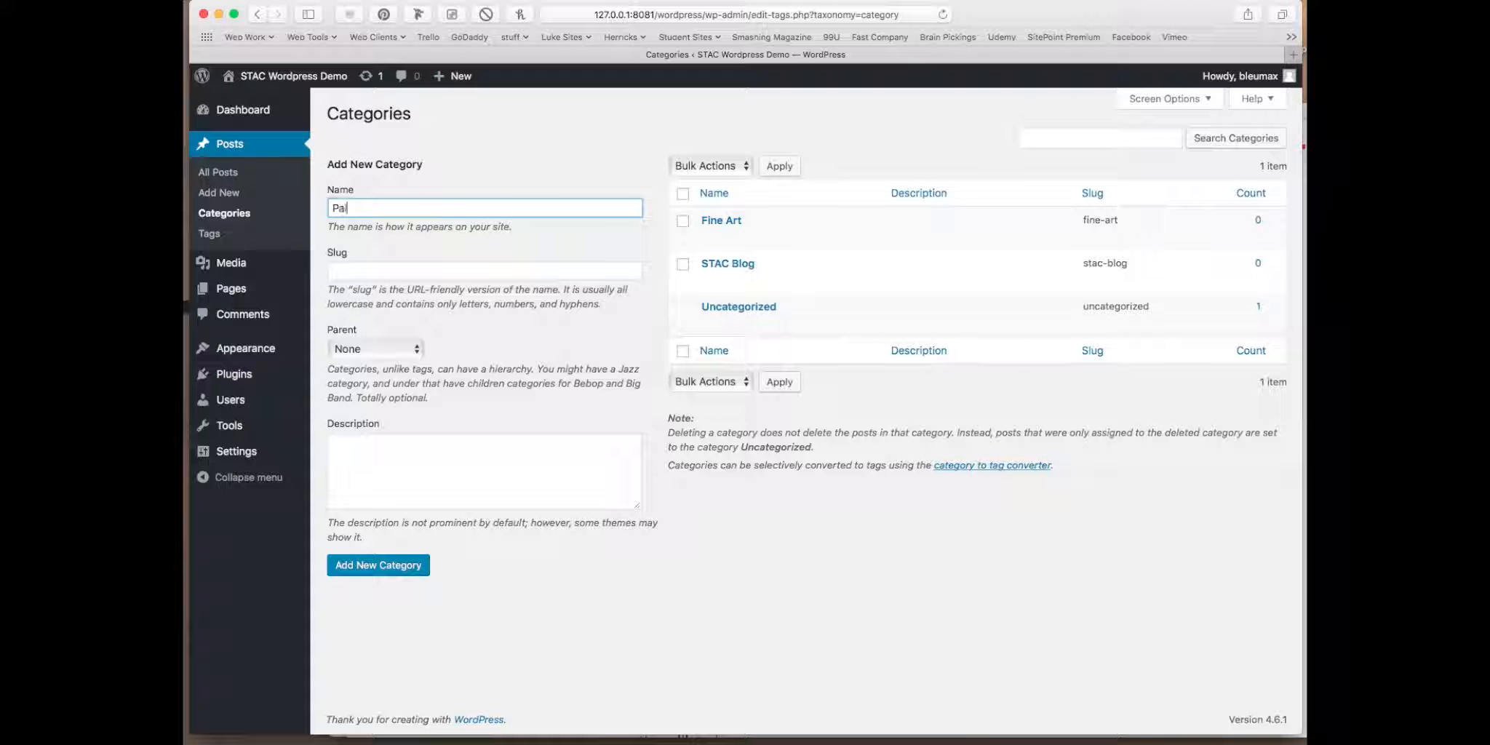
type("Paintings")
left_click(390, 576)
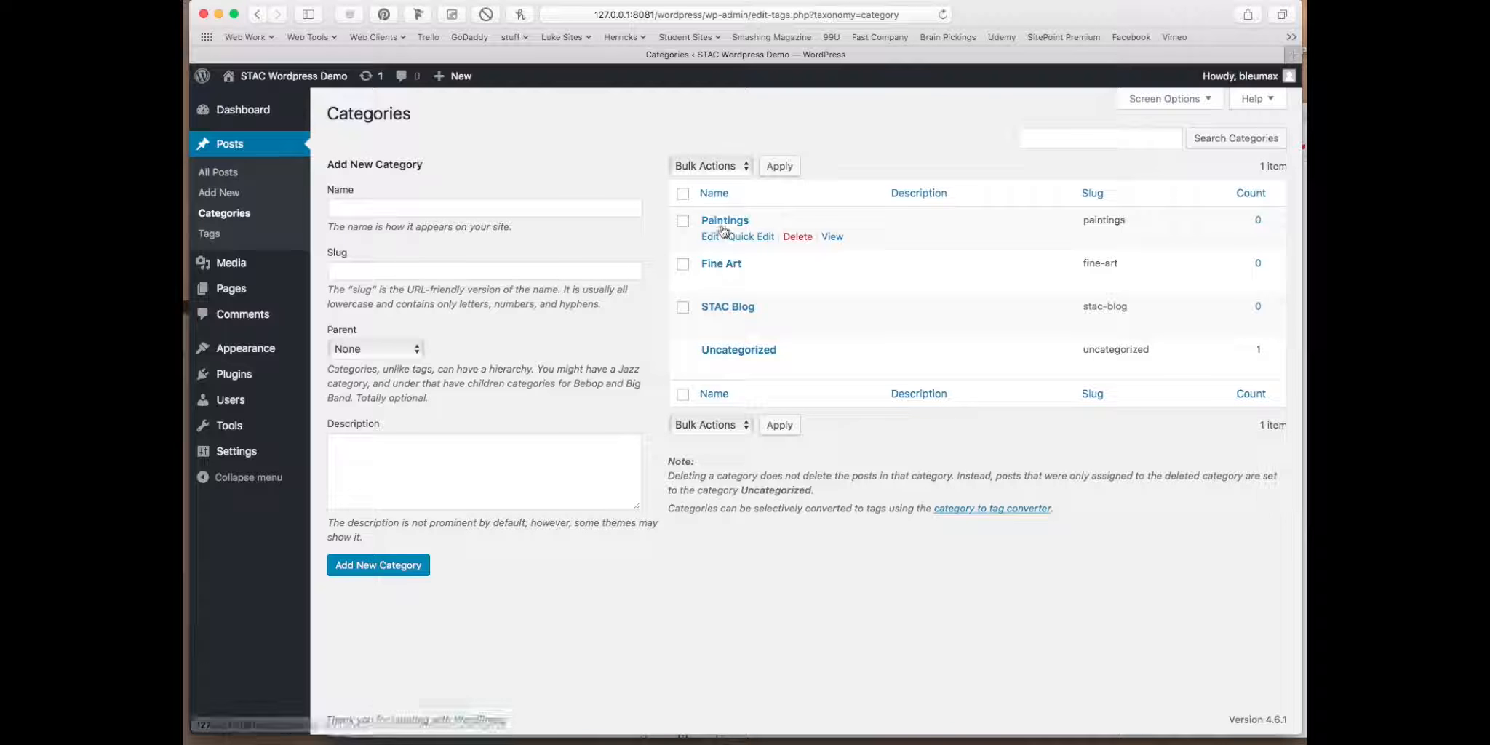
Edit the Paintings category so that its parent is Fine Art, and save the update.
left_click(750, 236)
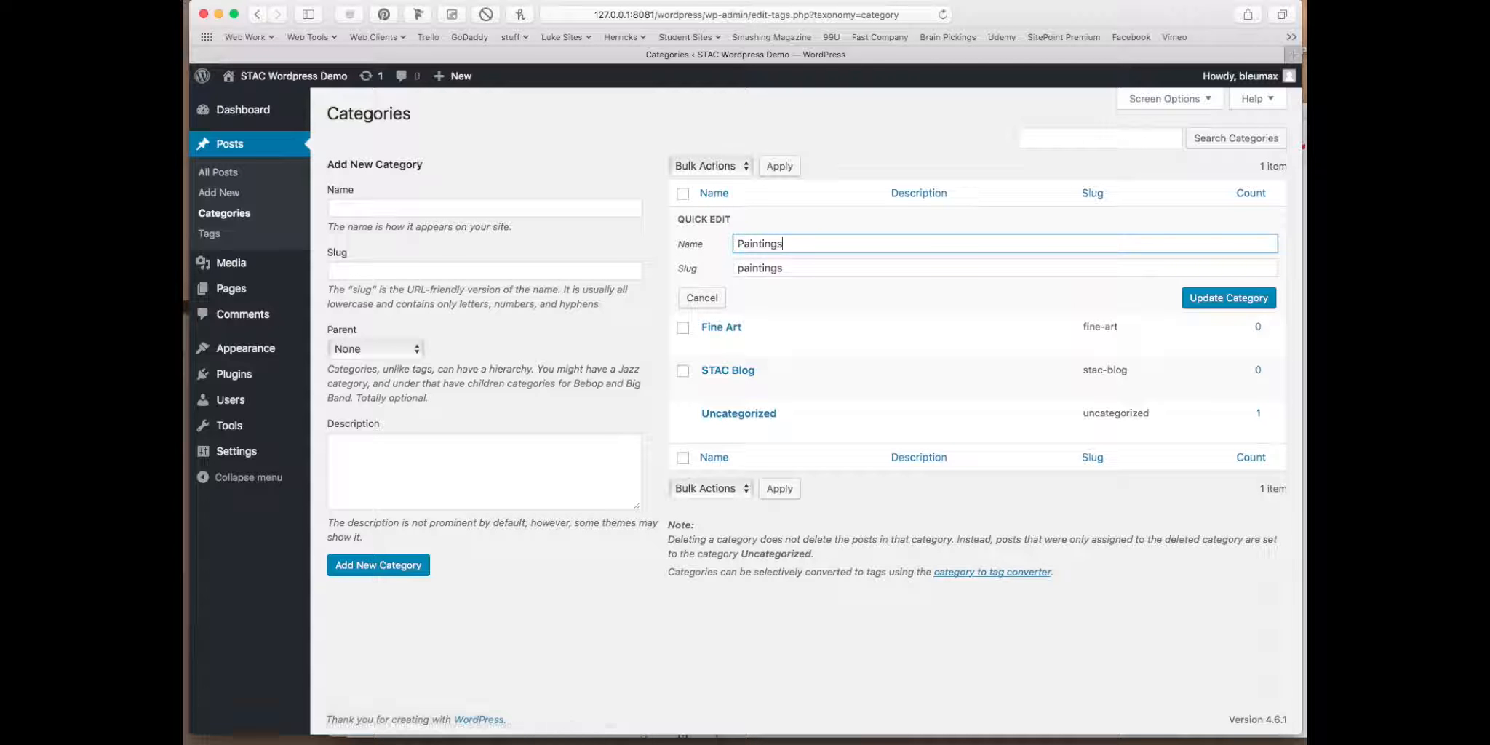
left_click(1227, 306)
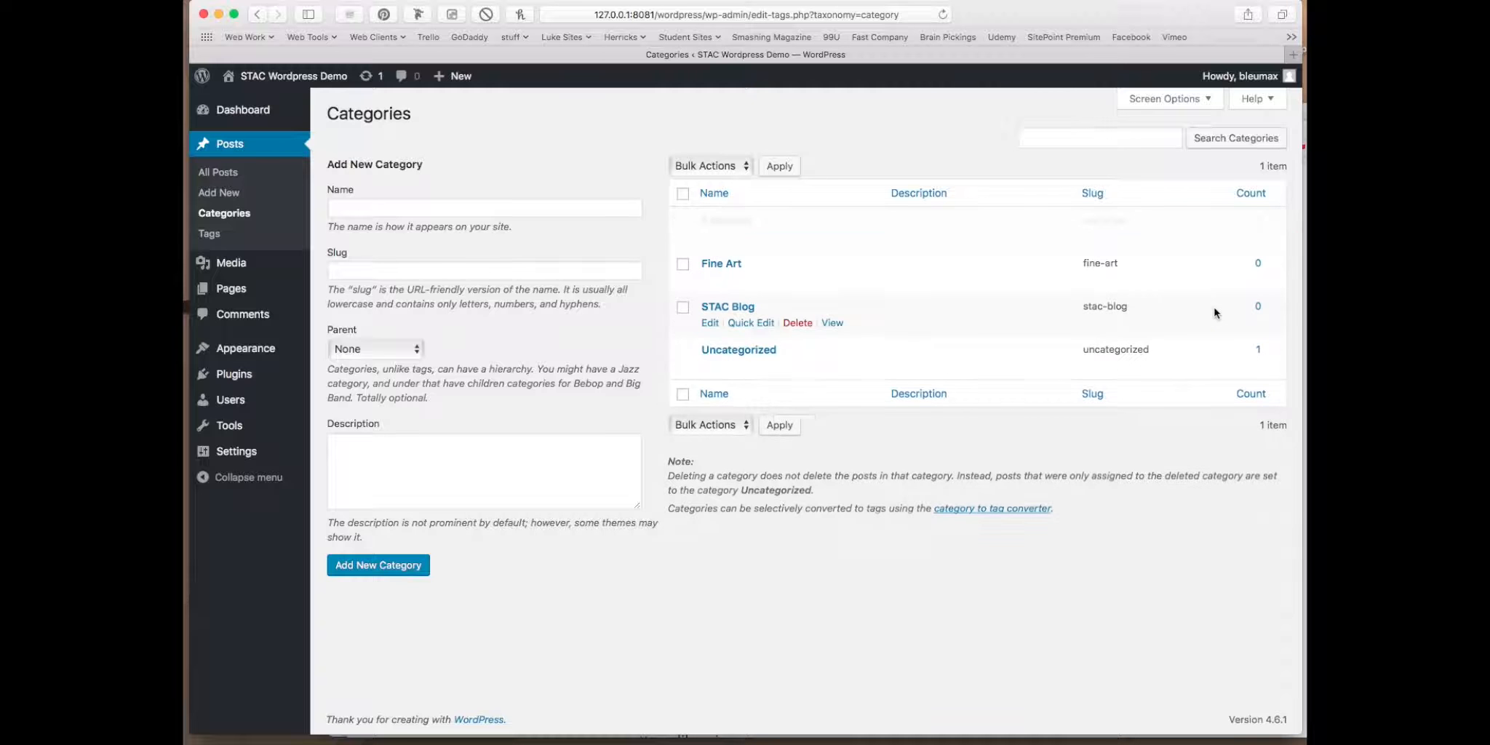
left_click(717, 237)
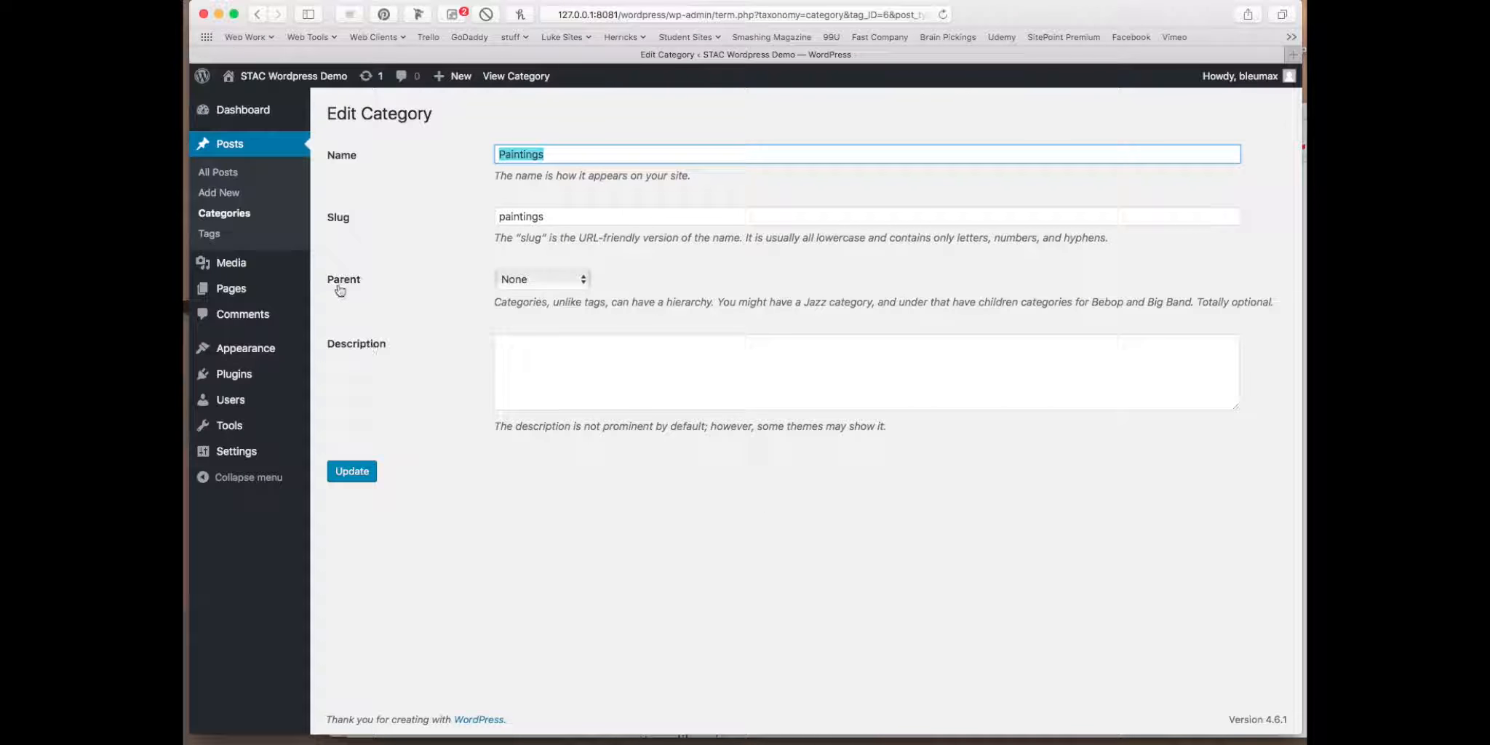
left_click(520, 282)
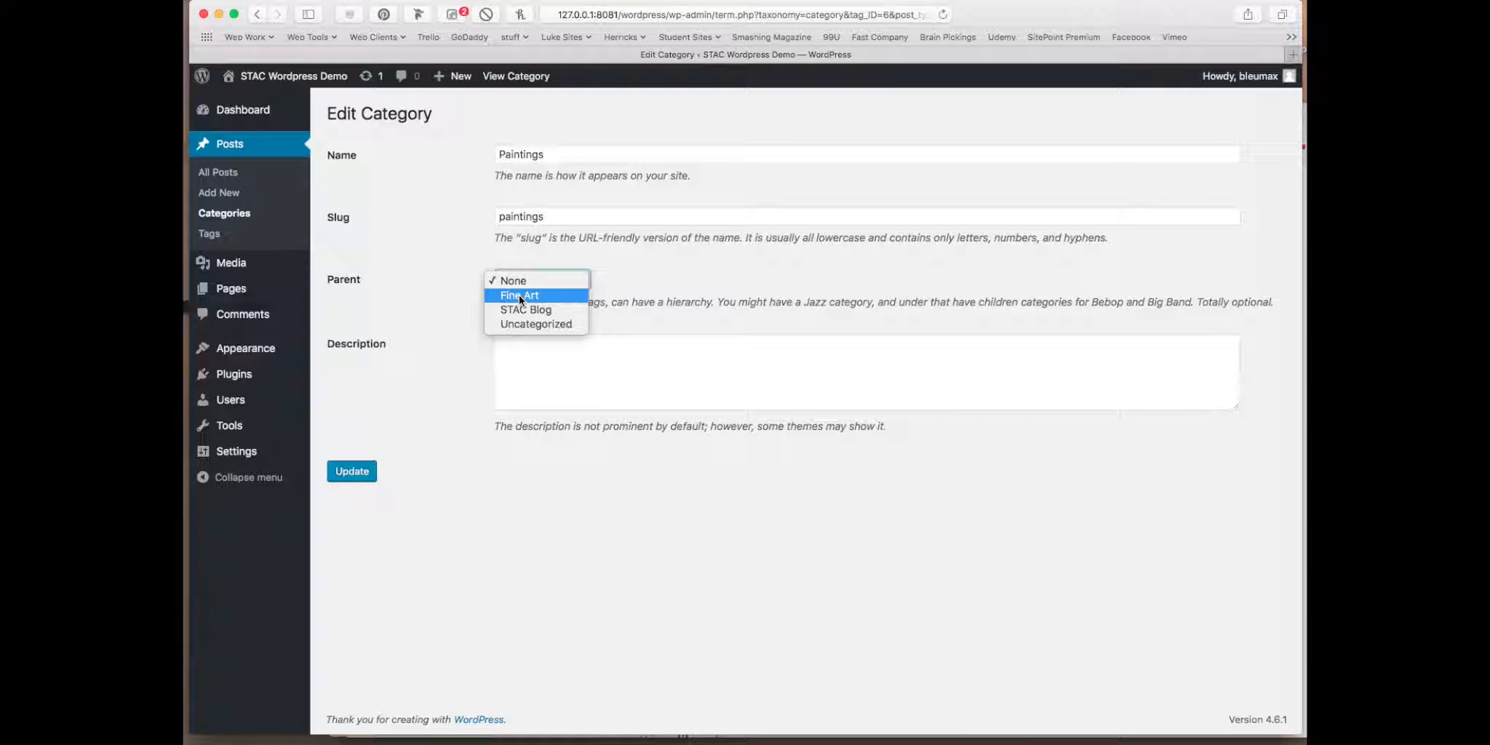
left_click(519, 295)
left_click(364, 474)
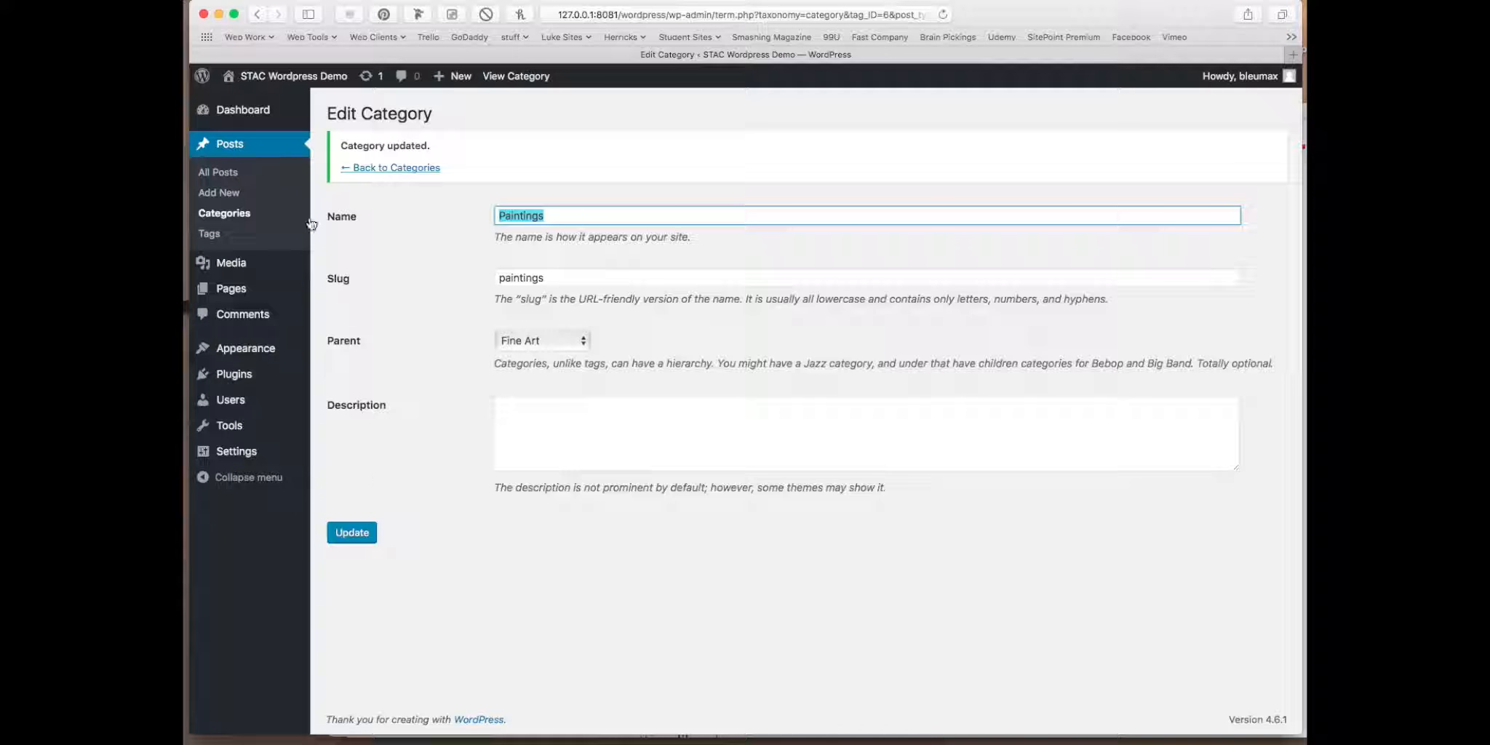
Return to the categories list and add a "Drawings" category with Fine Art as its parent.
left_click(236, 213)
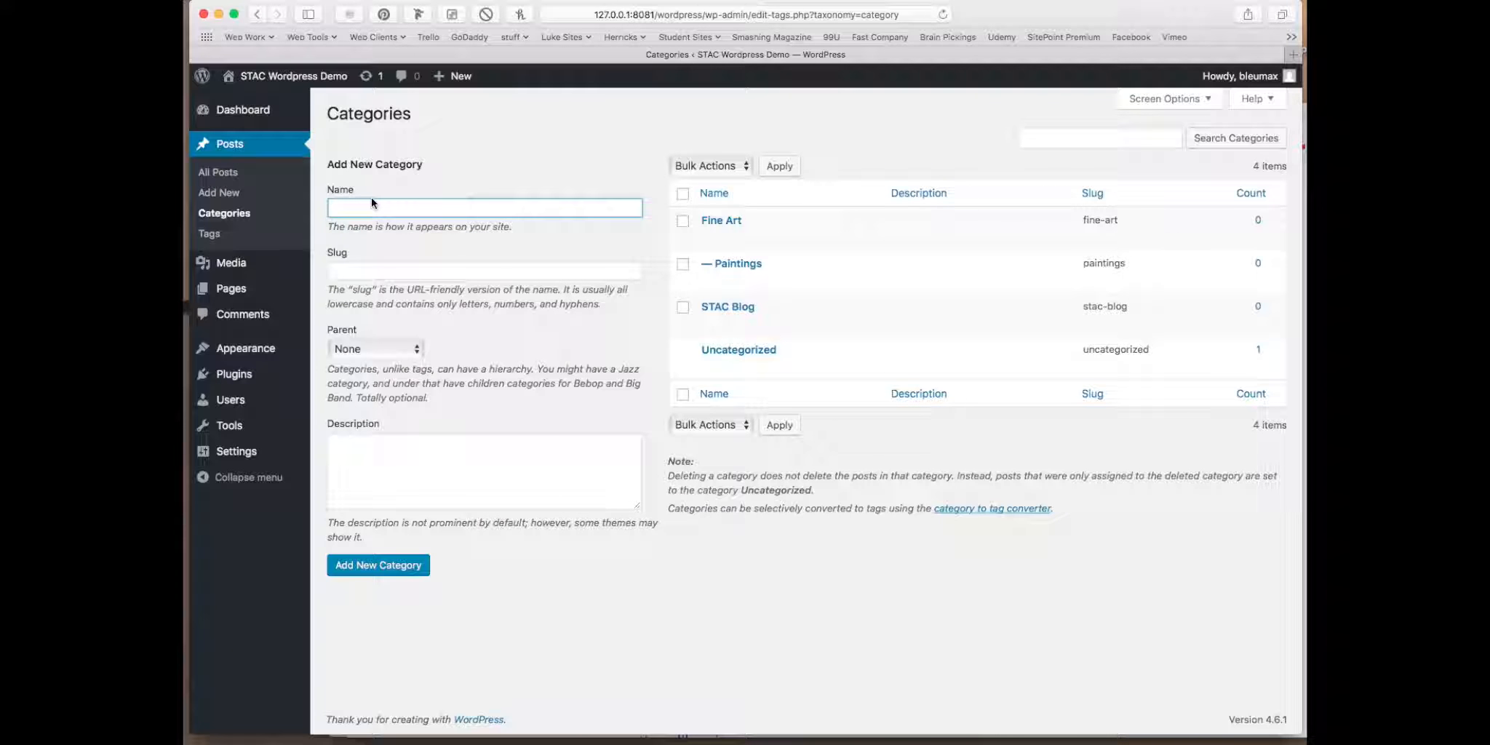
type("Drawings")
left_click(383, 353)
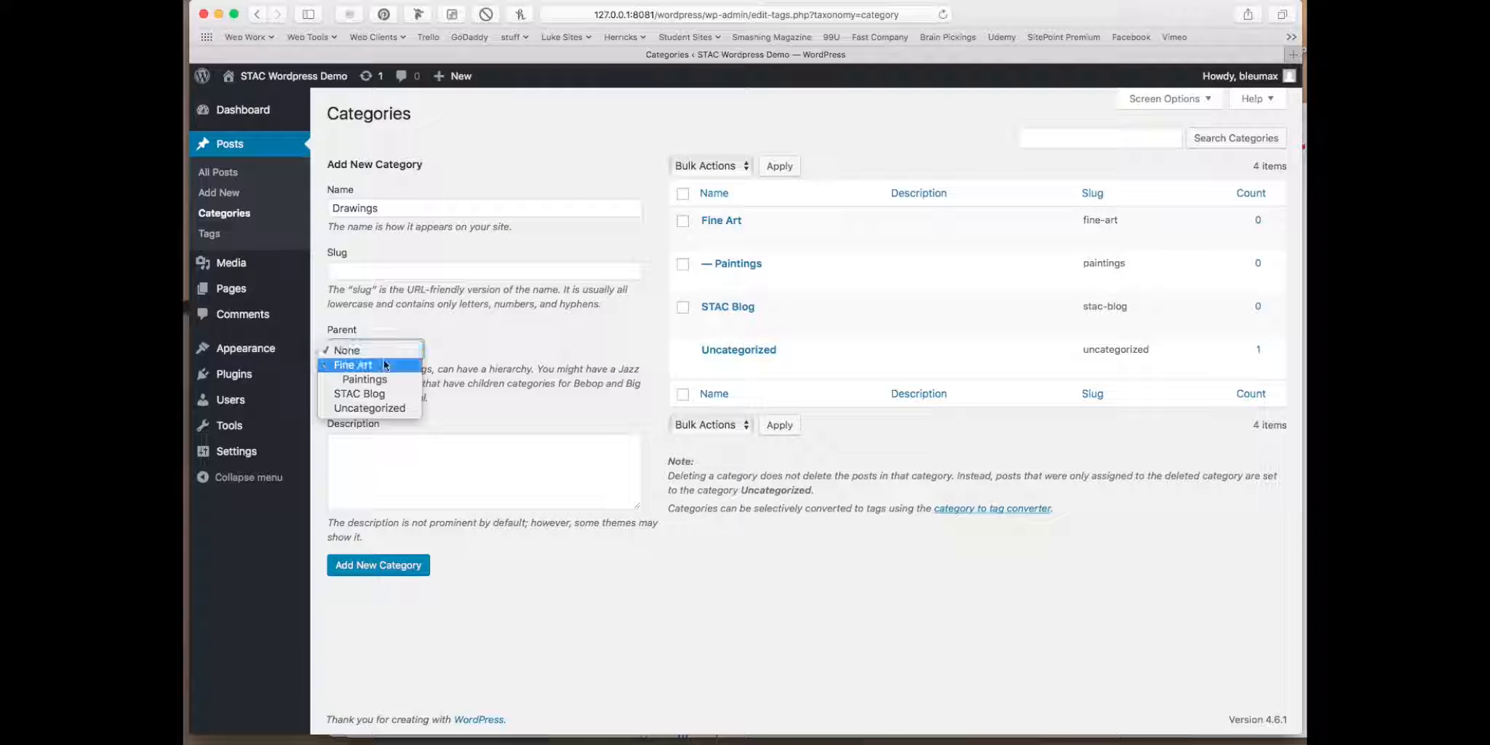
left_click(383, 361)
left_click(416, 568)
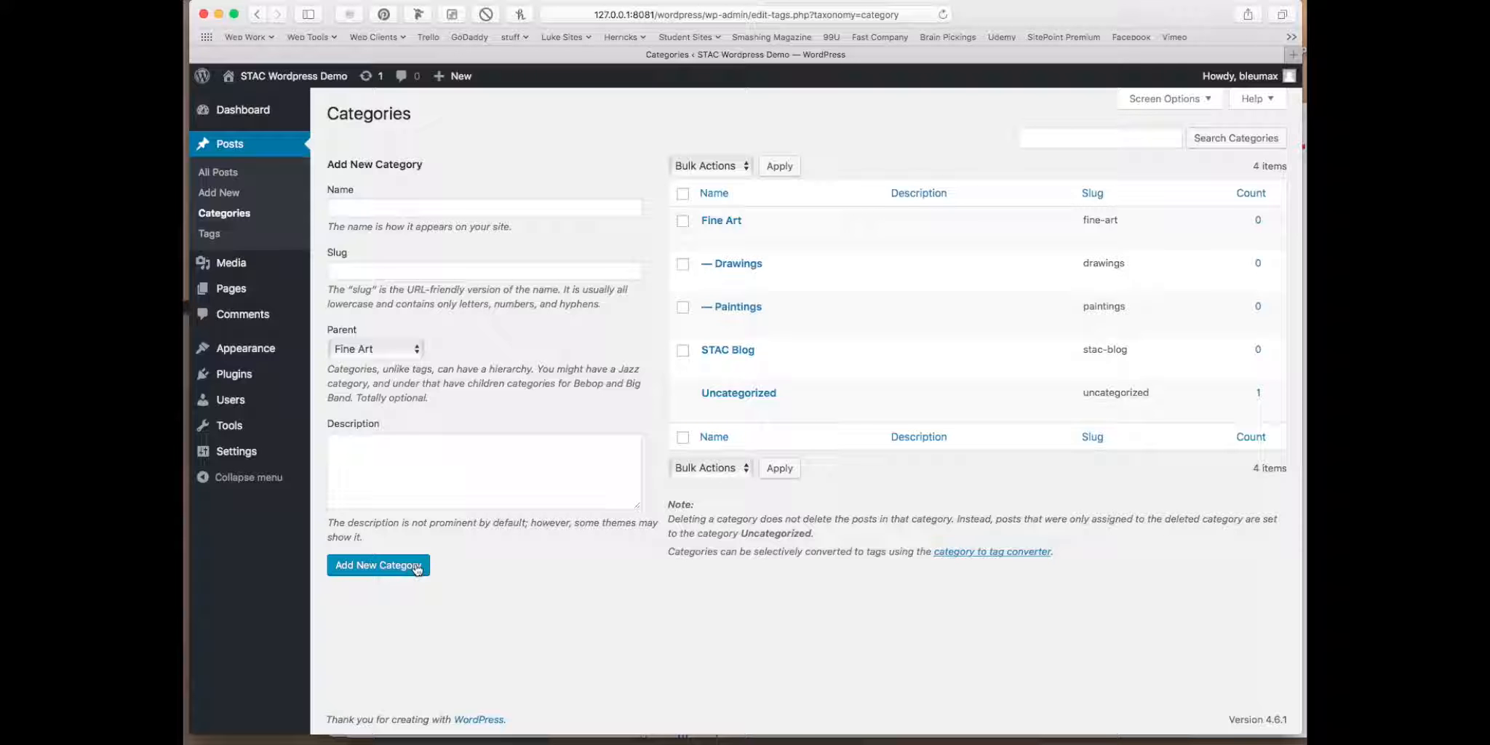
Add an "Oil Paintings" category with Paintings as its parent.
left_click(414, 355)
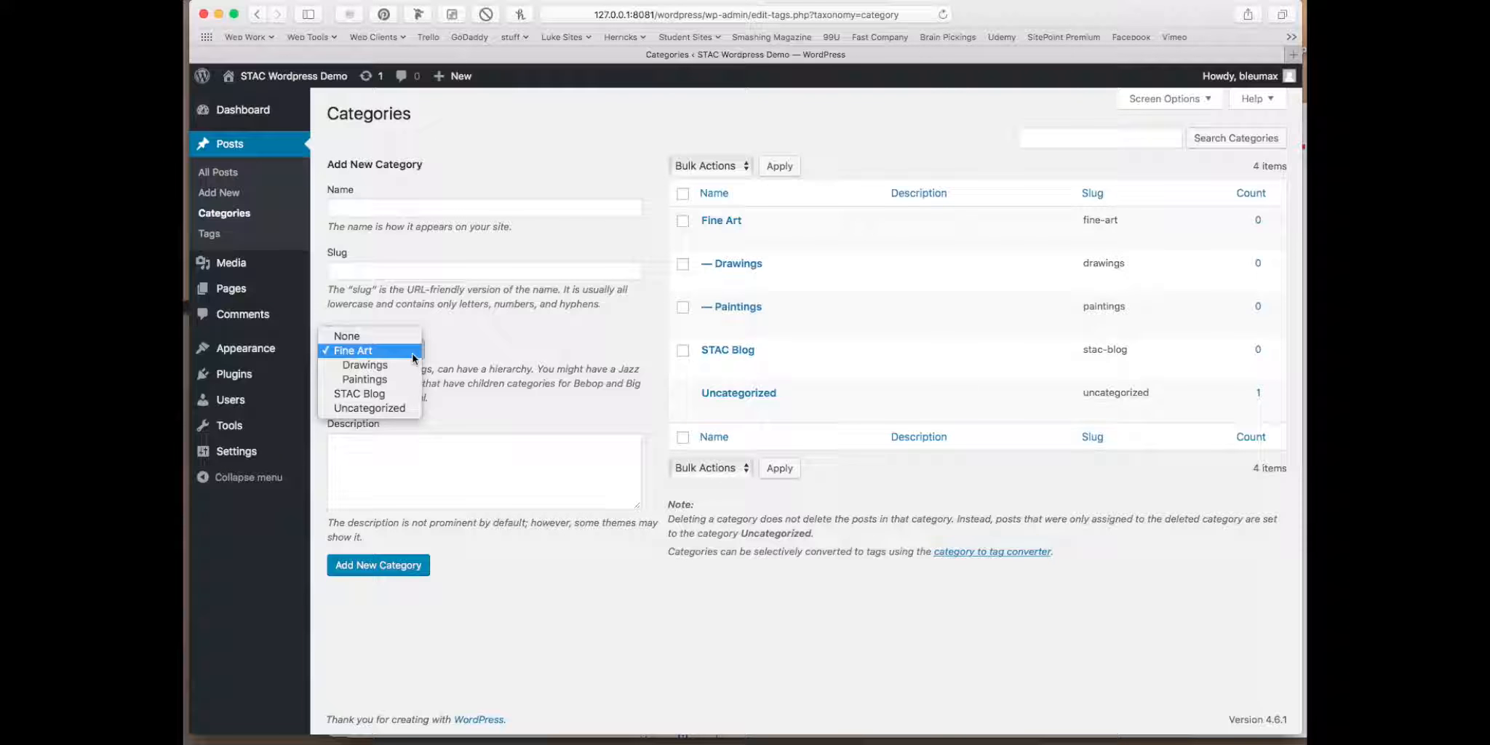
left_click(498, 211)
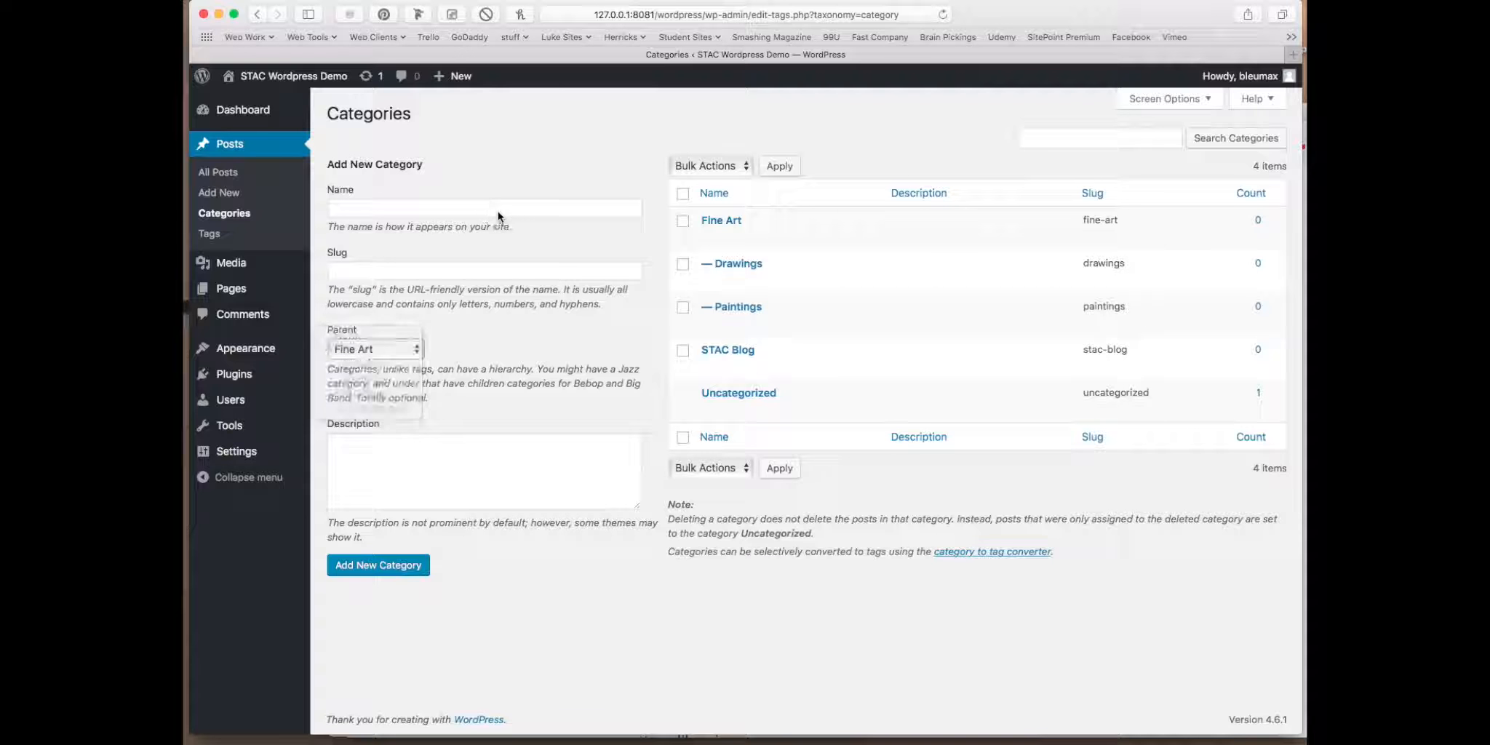
left_click(498, 211)
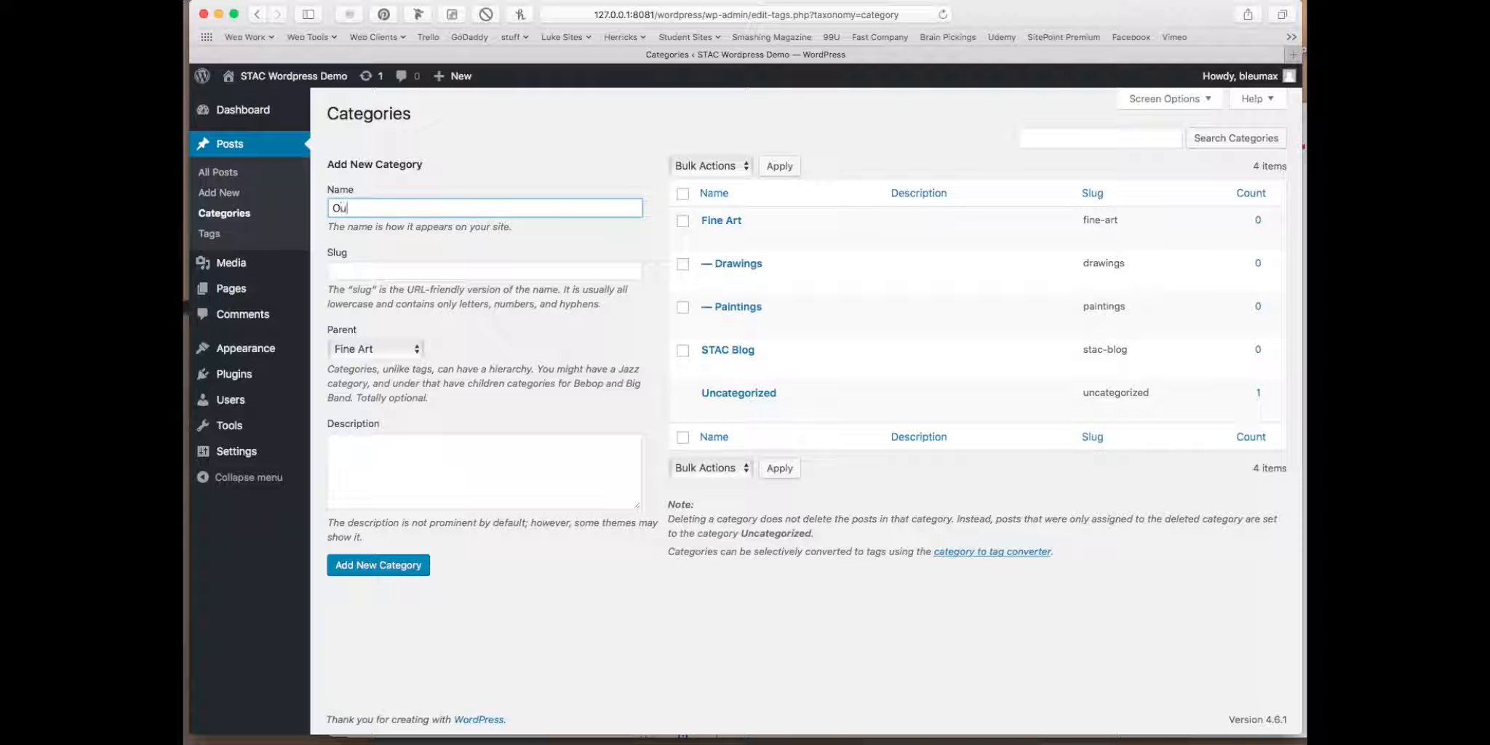
type("Oil Paintings")
left_click(415, 350)
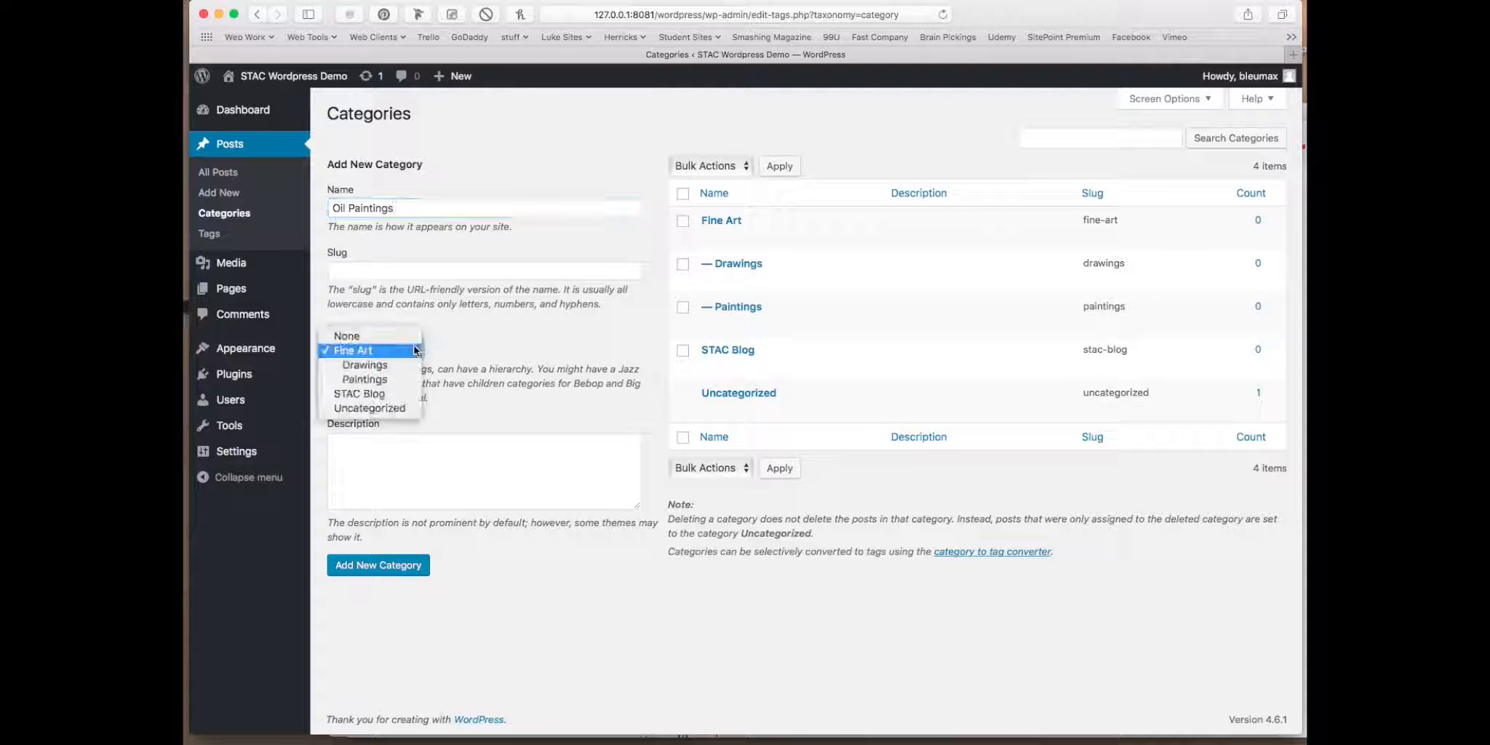
left_click(400, 379)
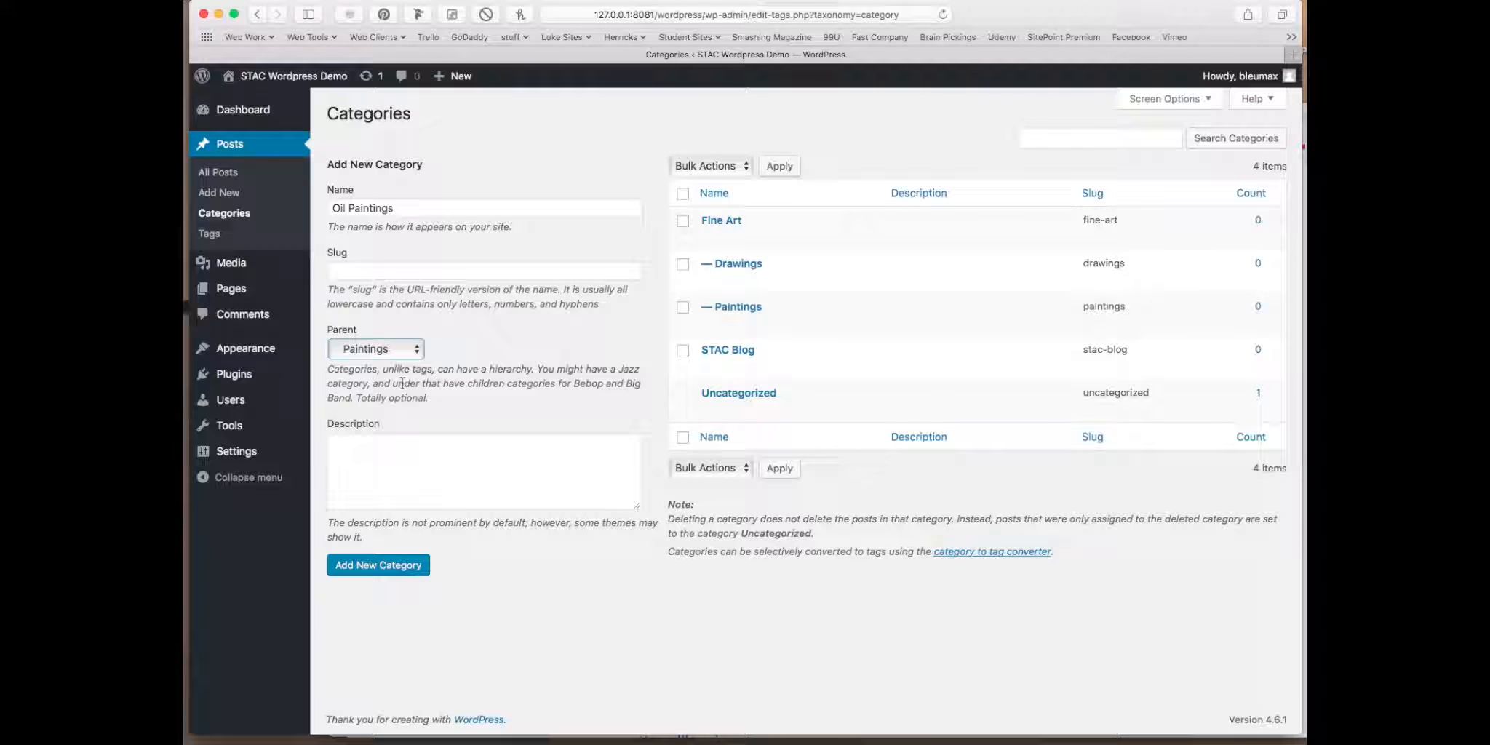
left_click(398, 574)
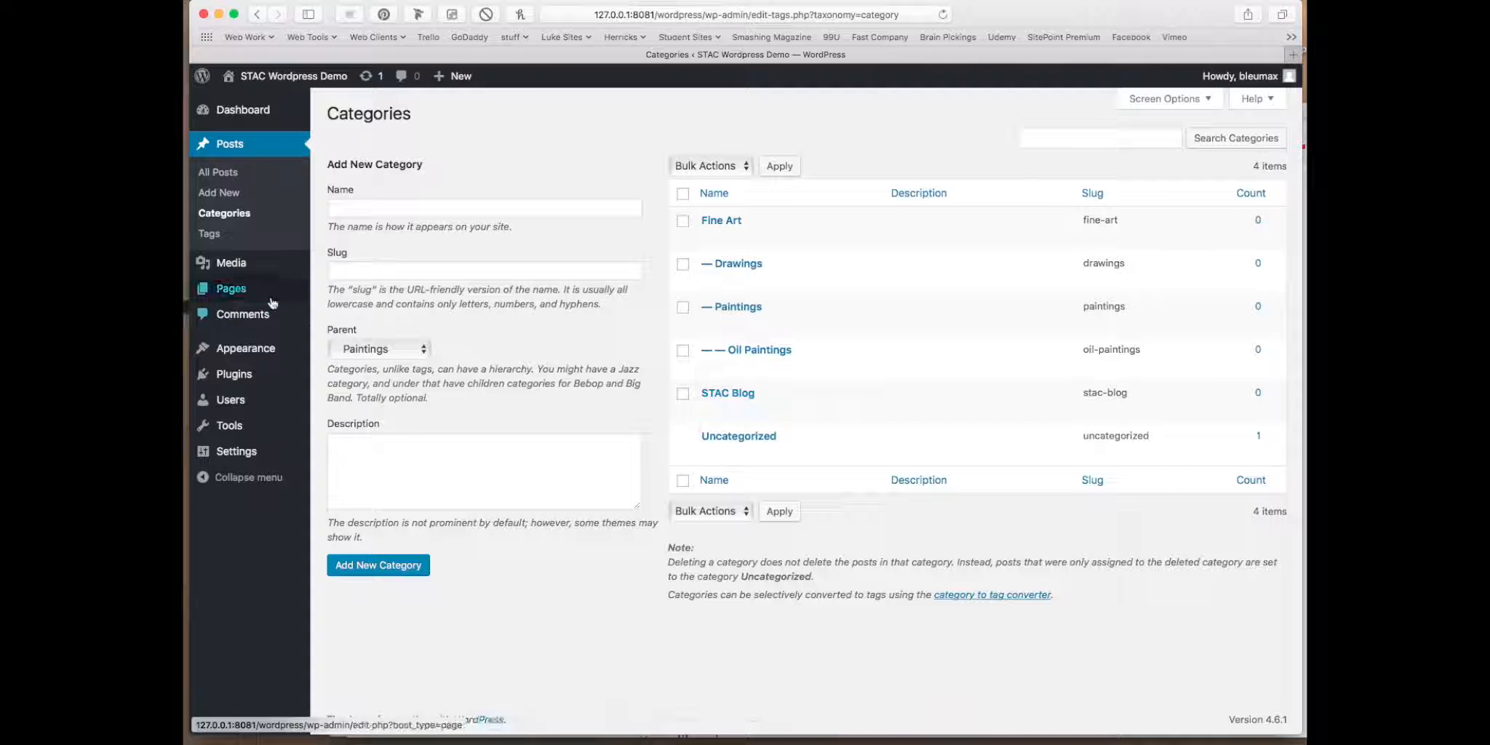
Start a new post and give it the title "Our First Blog Post".
left_click(229, 194)
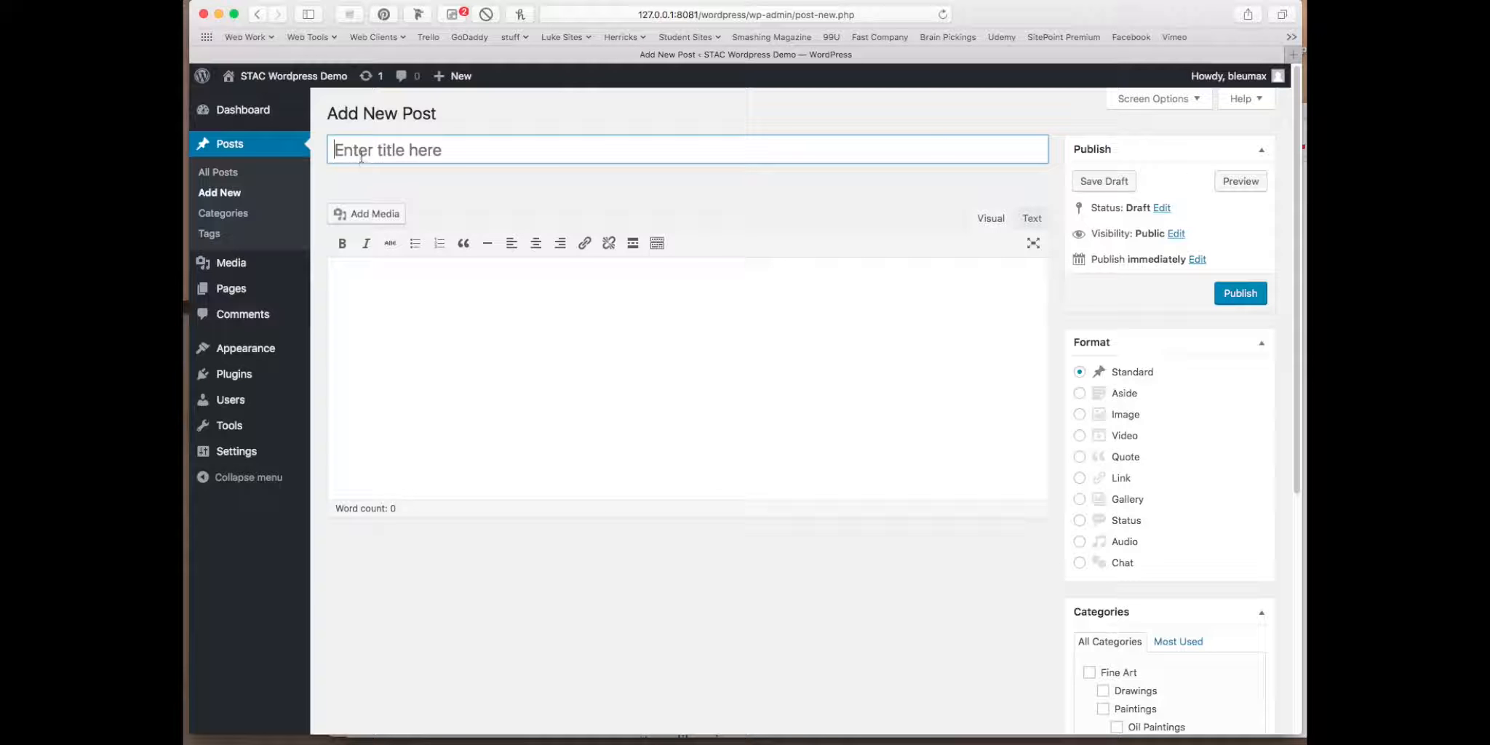
type("Our First ")
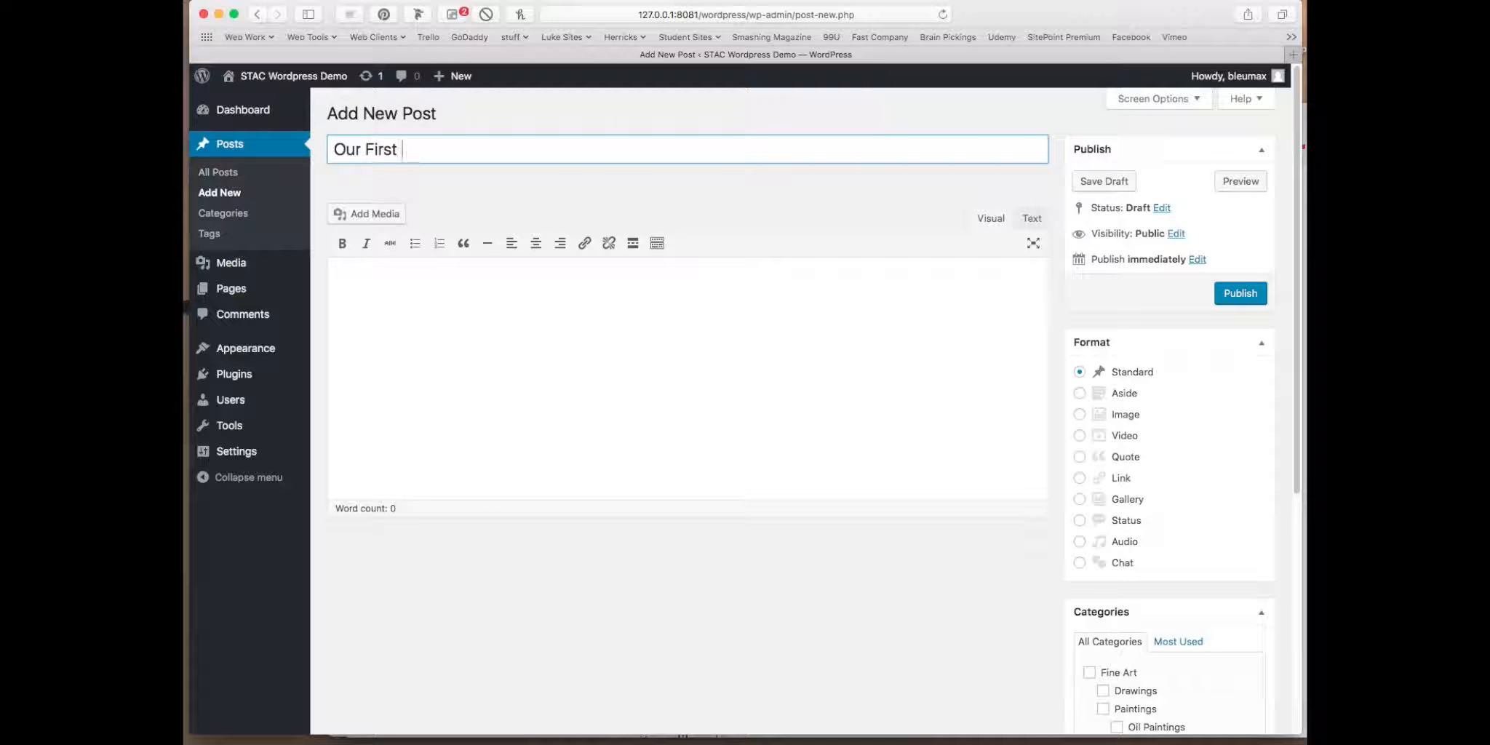
type("Blog Post")
key("Tab")
Write the post body: "Well, today I write my first blog post. I have been eating oatmeal and driving coffee. I feel bloated!".
type("Well,")
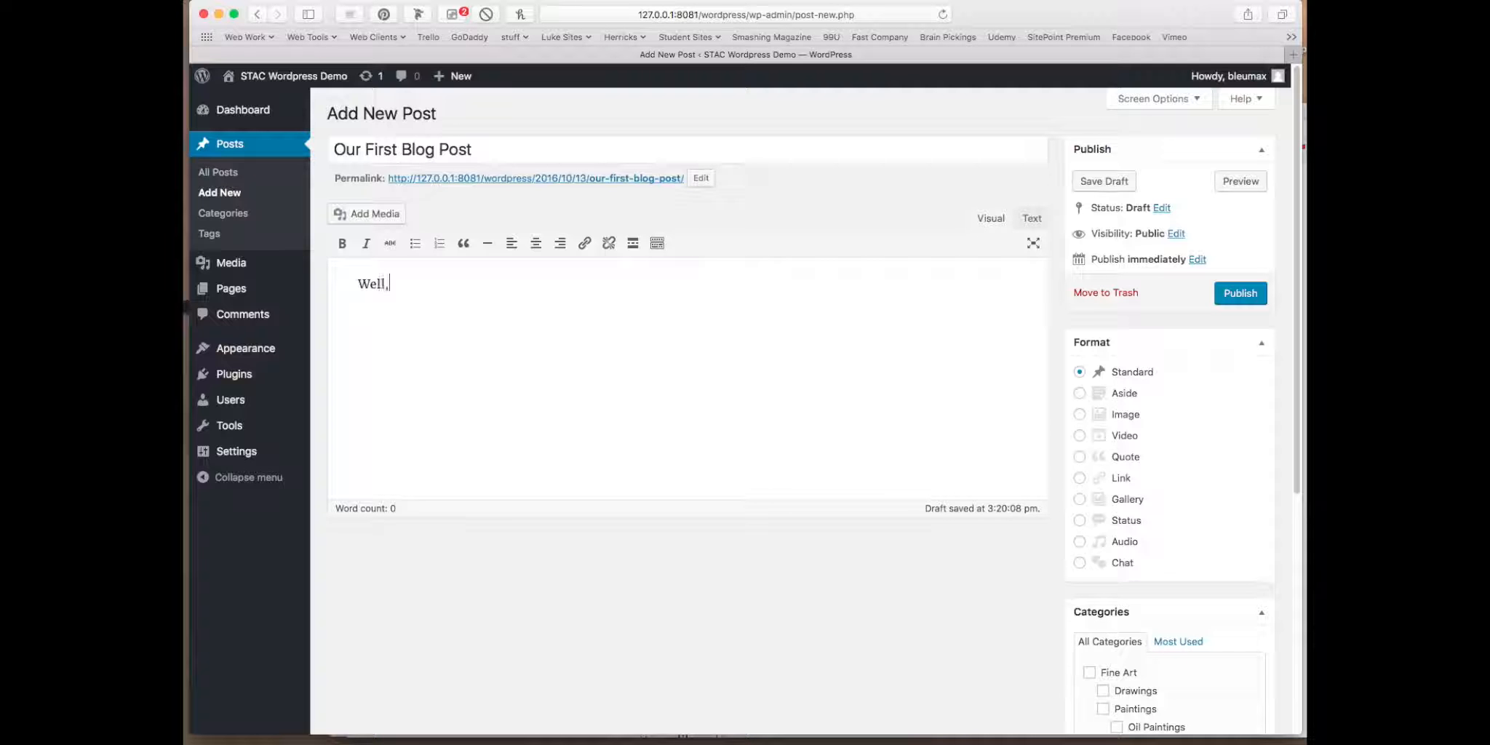
type(" today I write my first blog p")
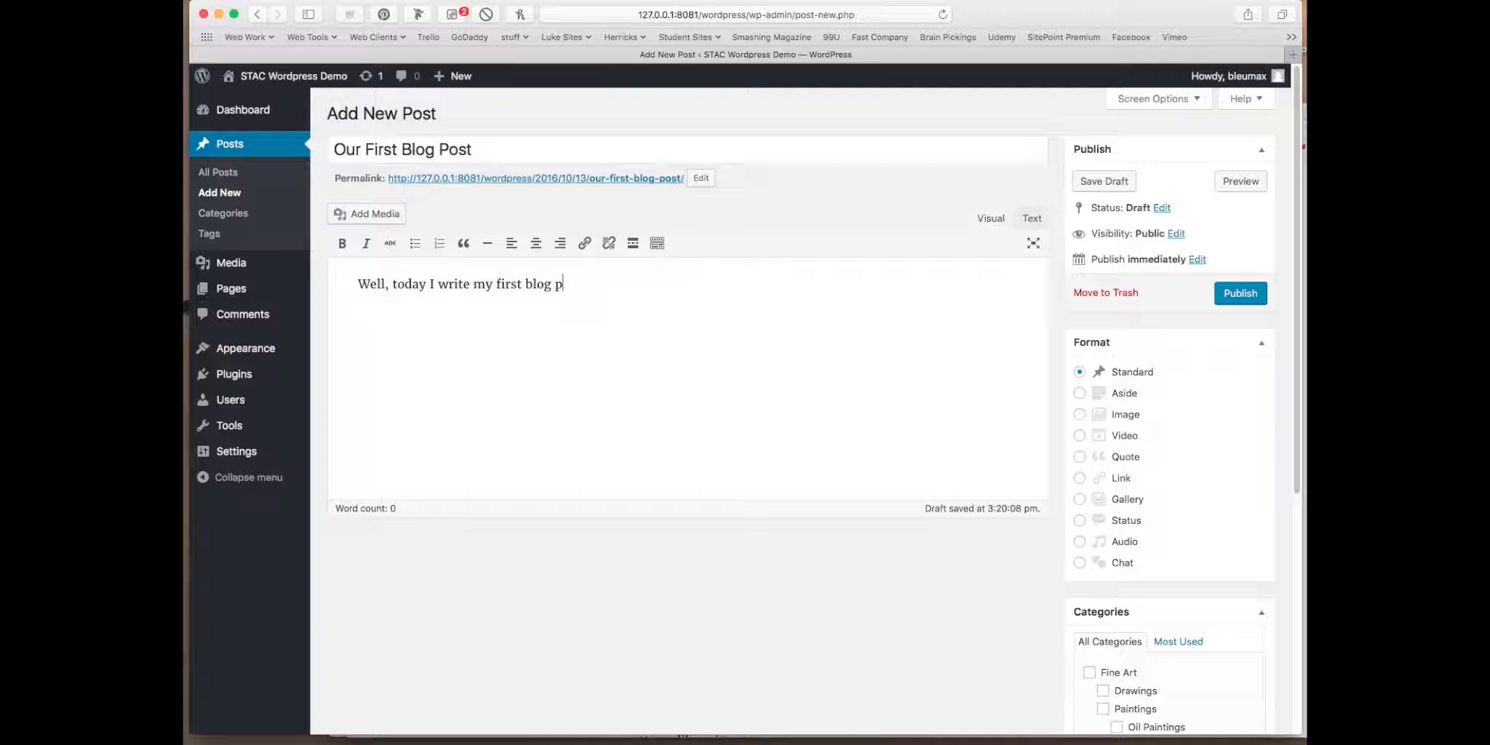
type("ost. I have been eating oatm")
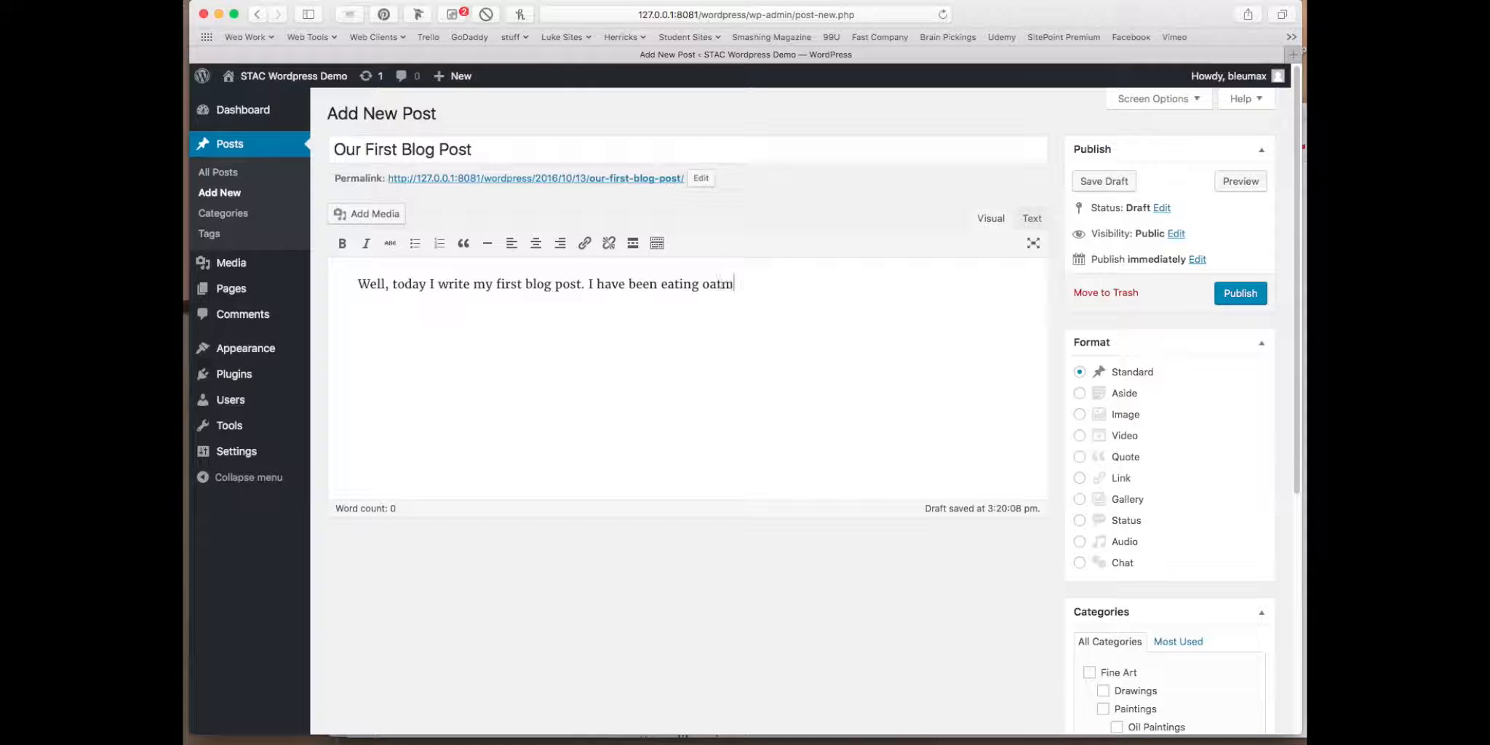
type("eal and driving coffee")
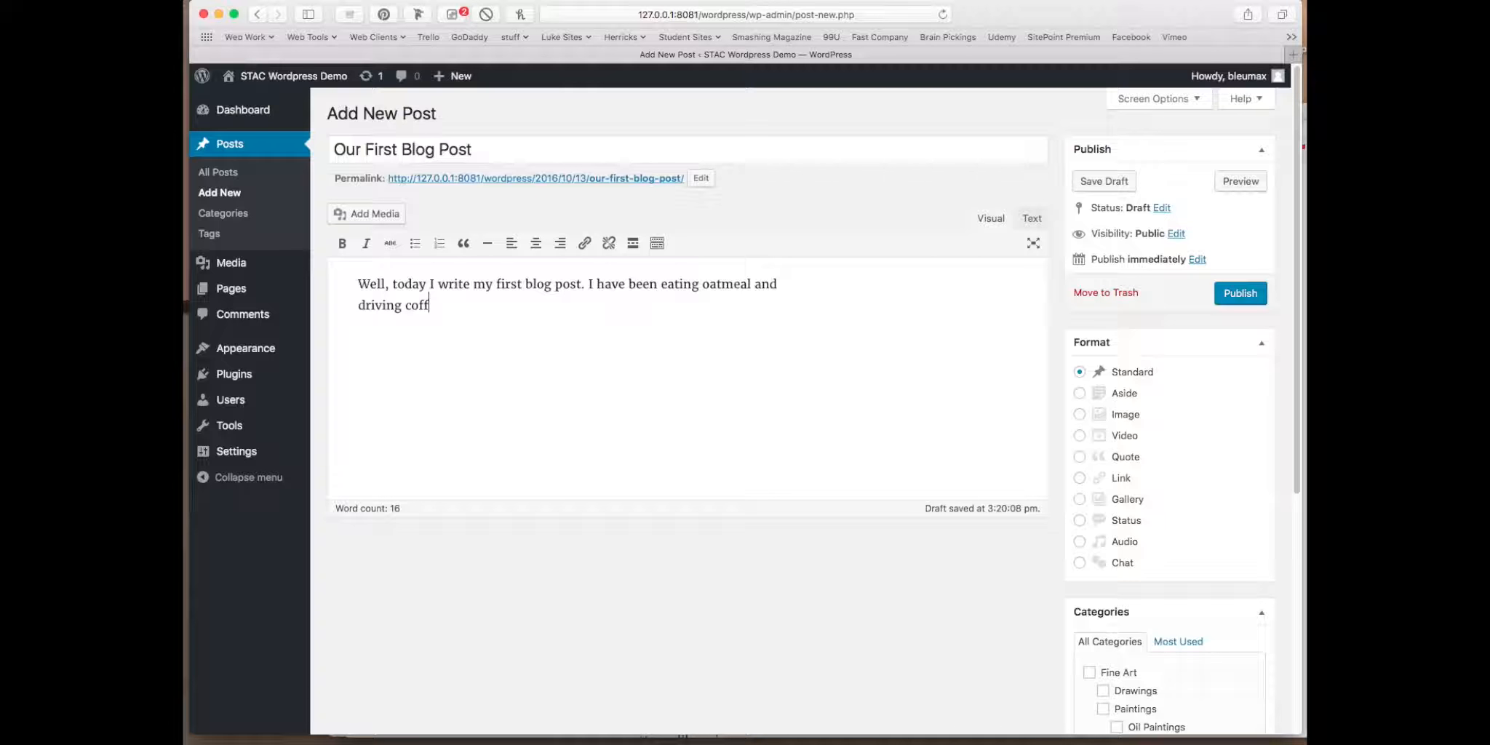
type("I feel bloated!")
Make the word "bloated" in the post body bold.
double_click(497, 305)
left_click(345, 251)
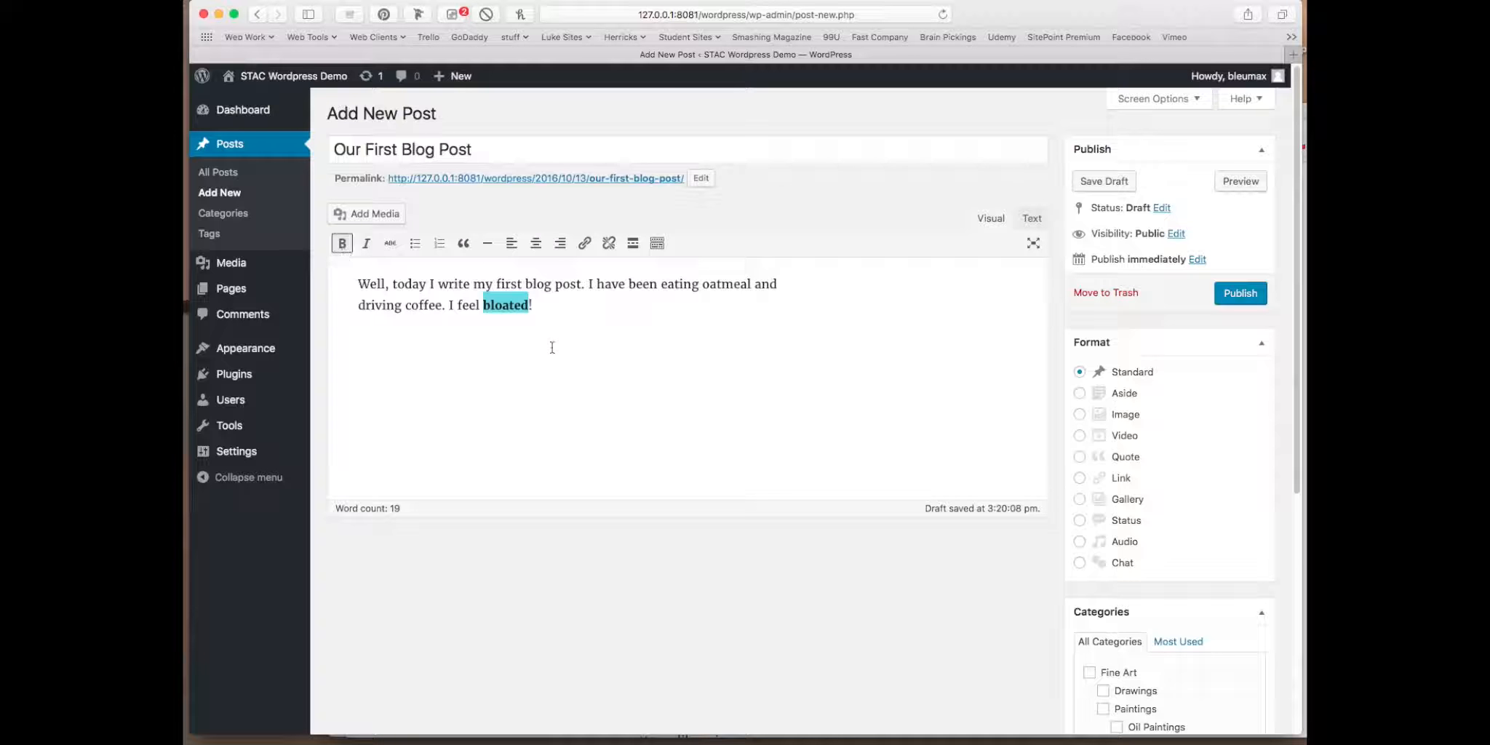
left_click(631, 320)
Assign the post to the STAC Blog category and publish it, then check its category assignment.
scroll(917, 245, "down", 10)
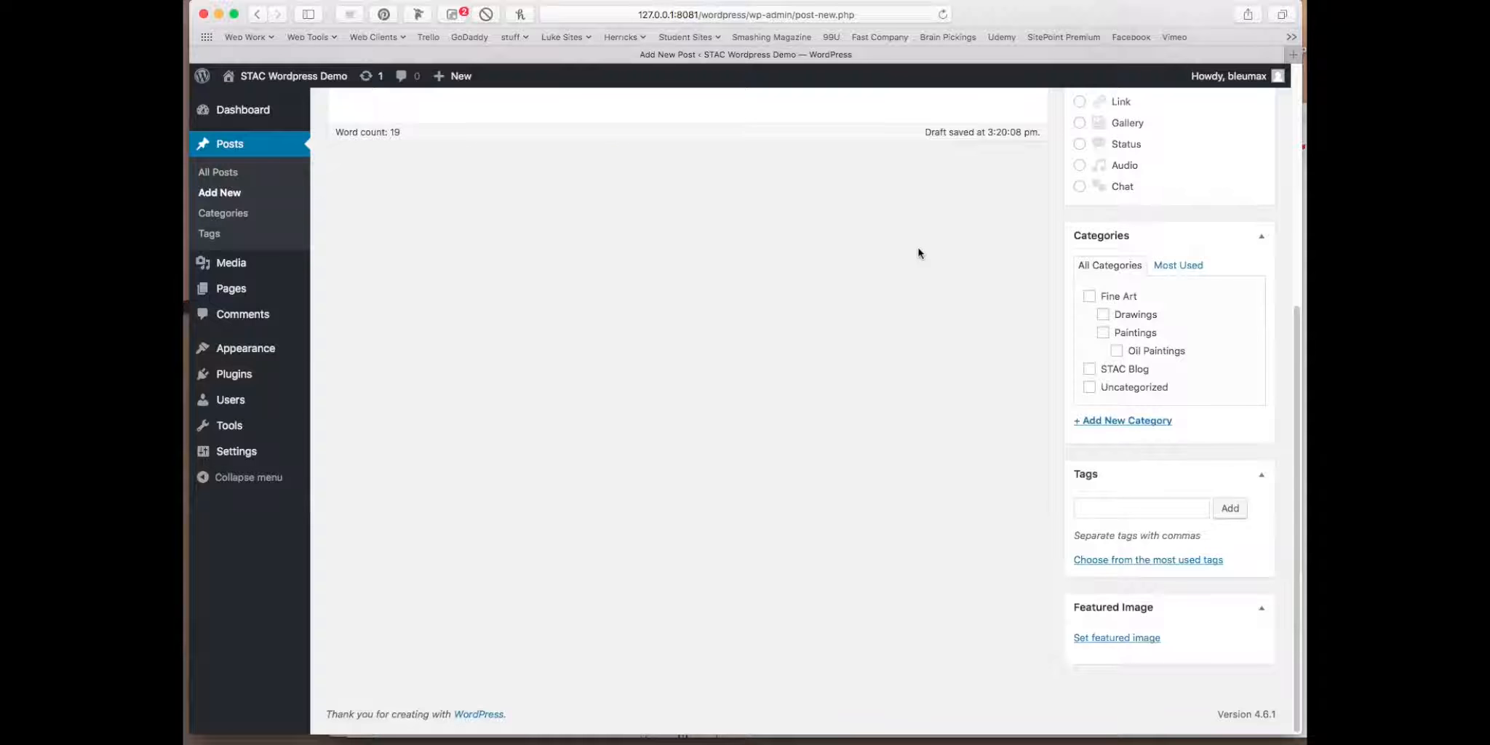
scroll(1036, 258, "up", 8)
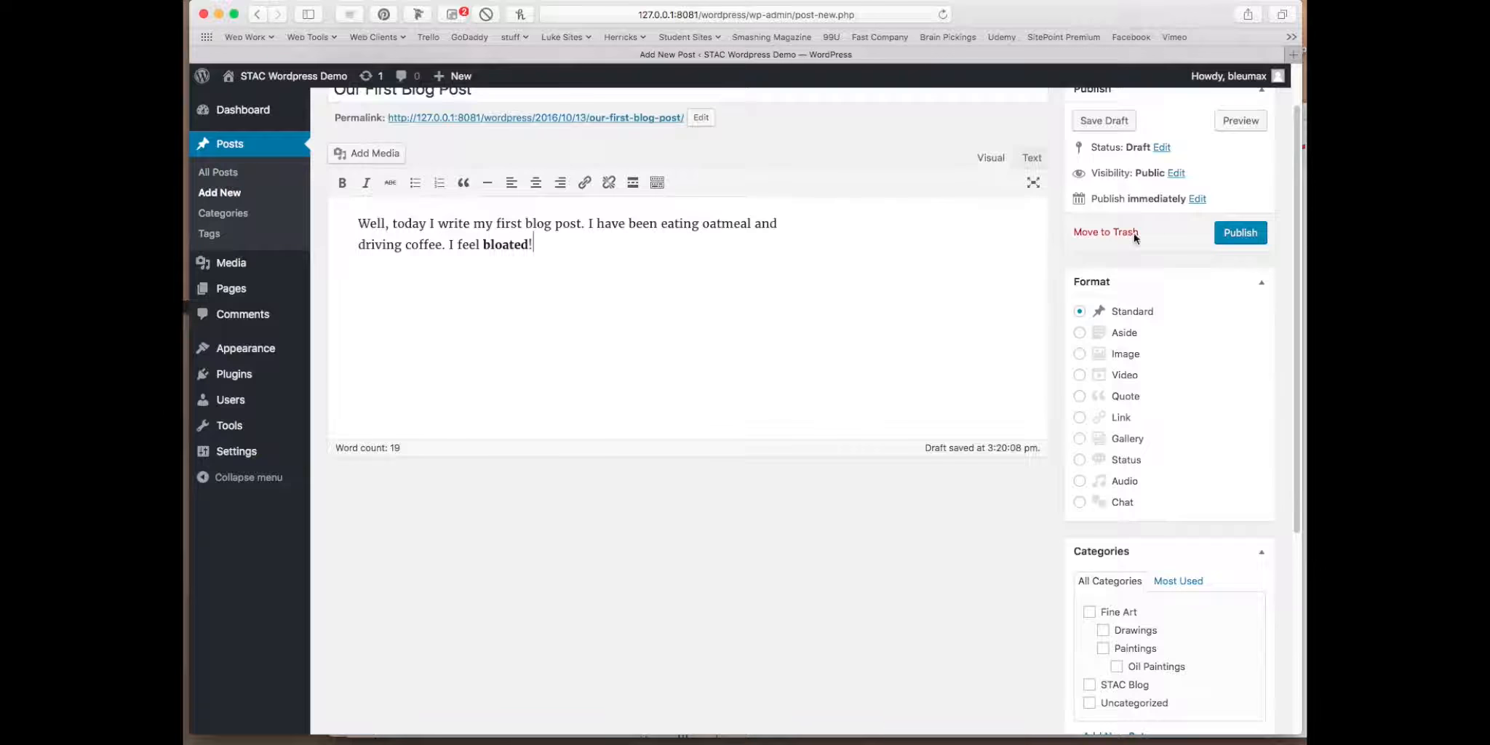
scroll(1088, 334, "down", 4)
scroll(1089, 334, "down", 4)
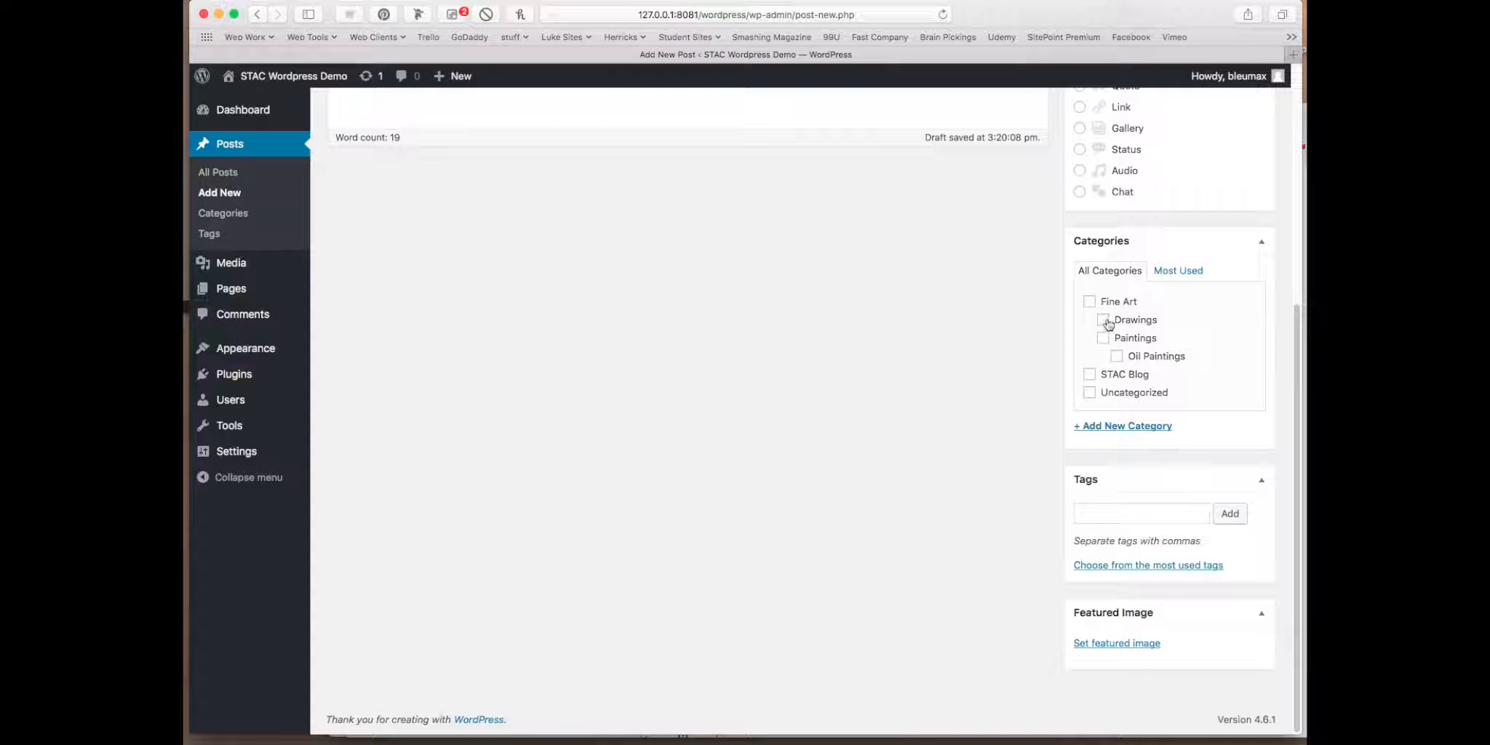
left_click(1090, 375)
scroll(953, 417, "up", 9)
left_click(1245, 293)
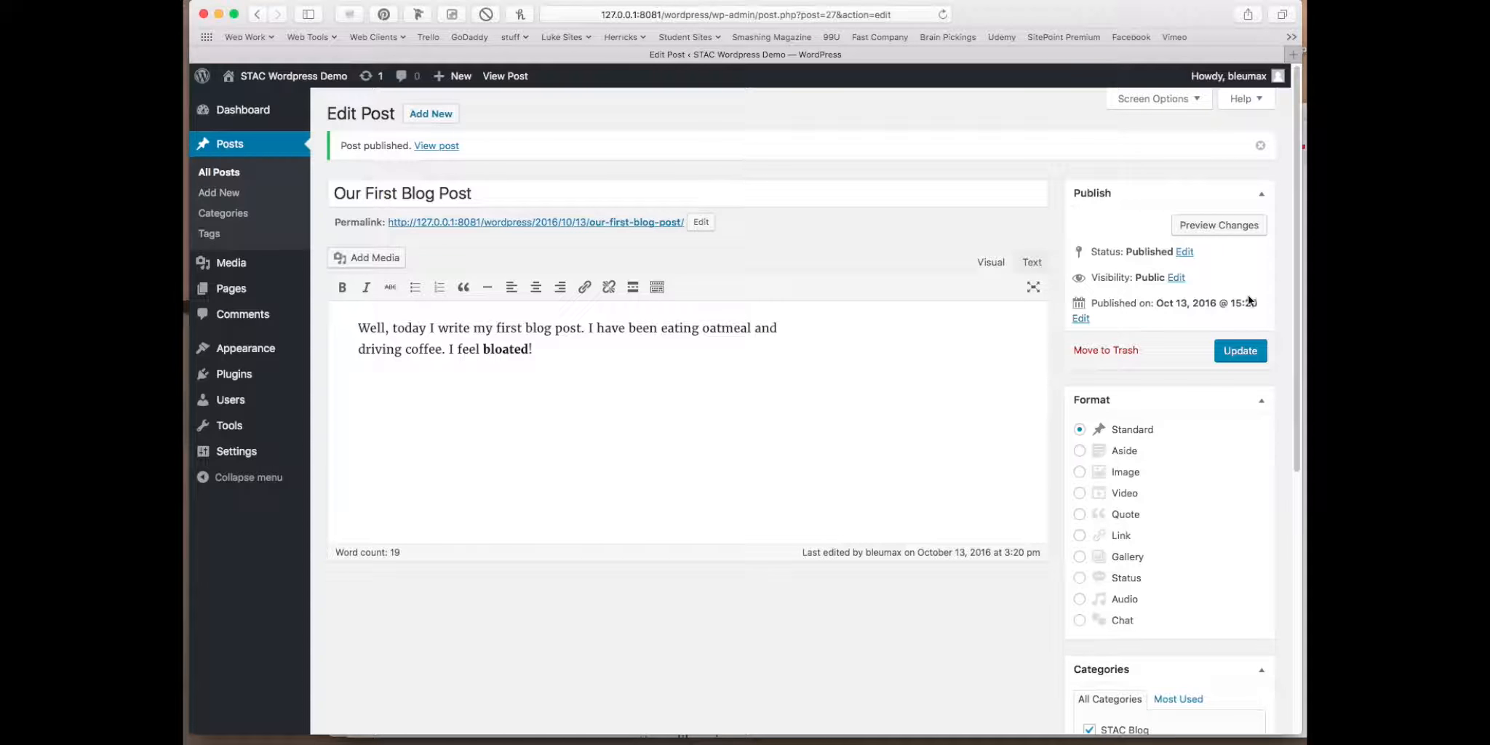
scroll(1151, 525, "down", 4)
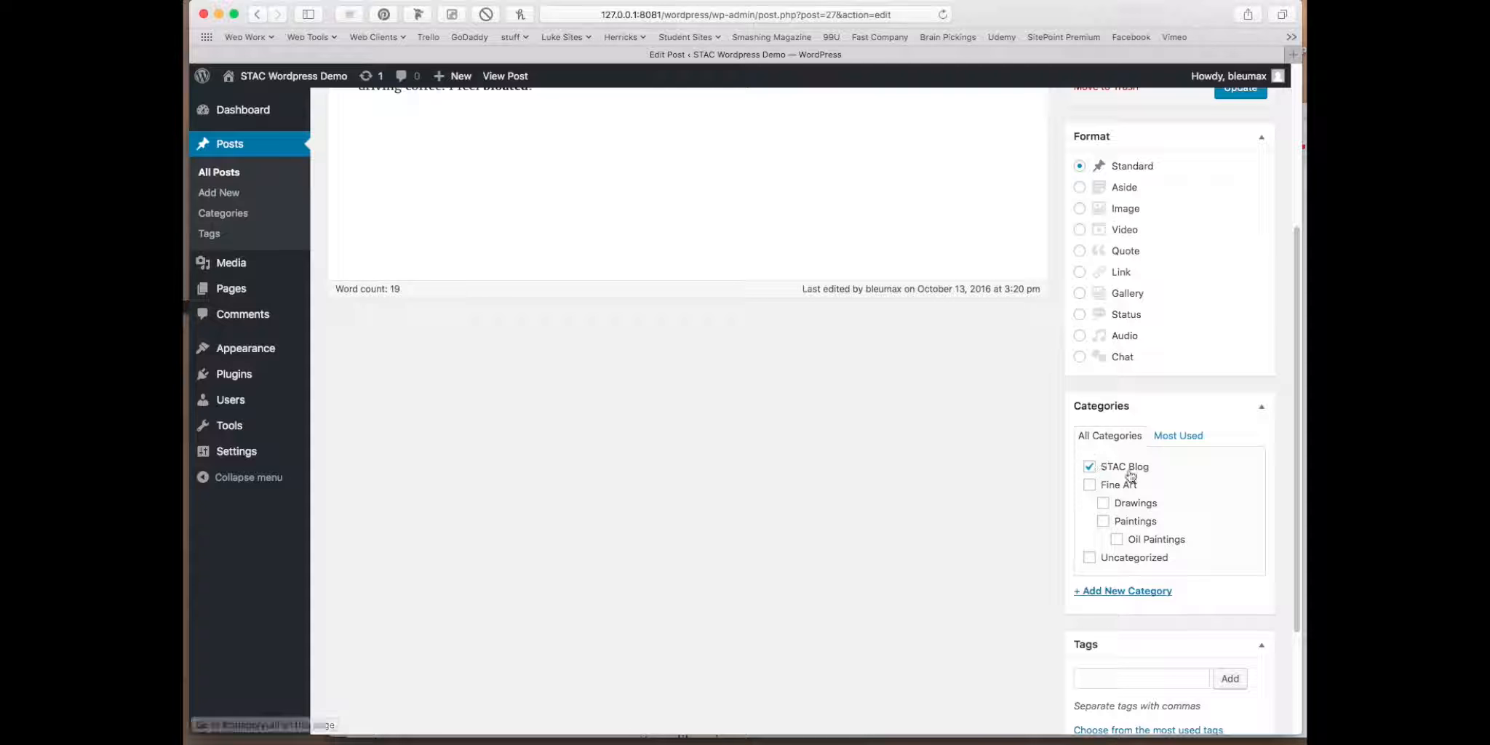
scroll(756, 494, "up", 4)
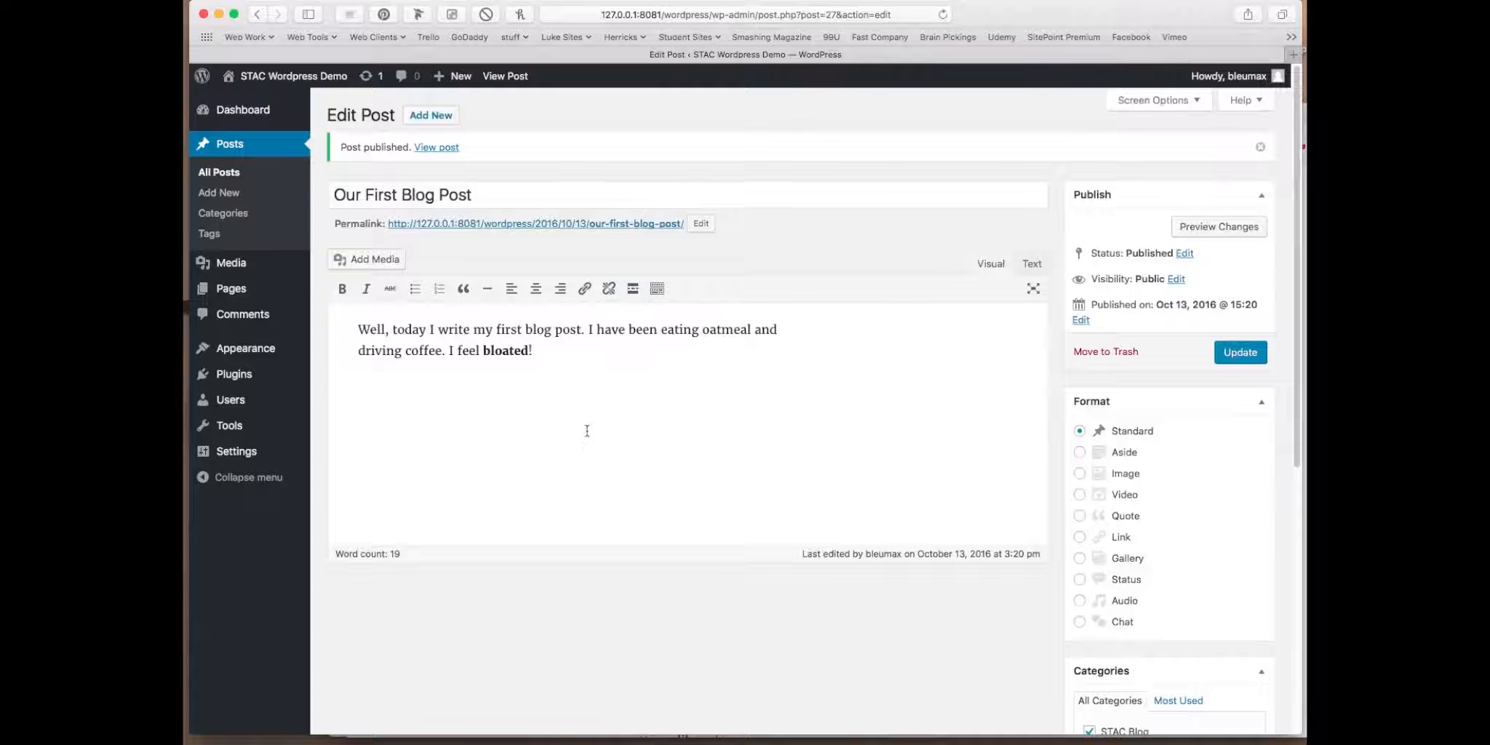
Open the list of all posts and move the "Hello world!" post to the trash.
left_click(214, 172)
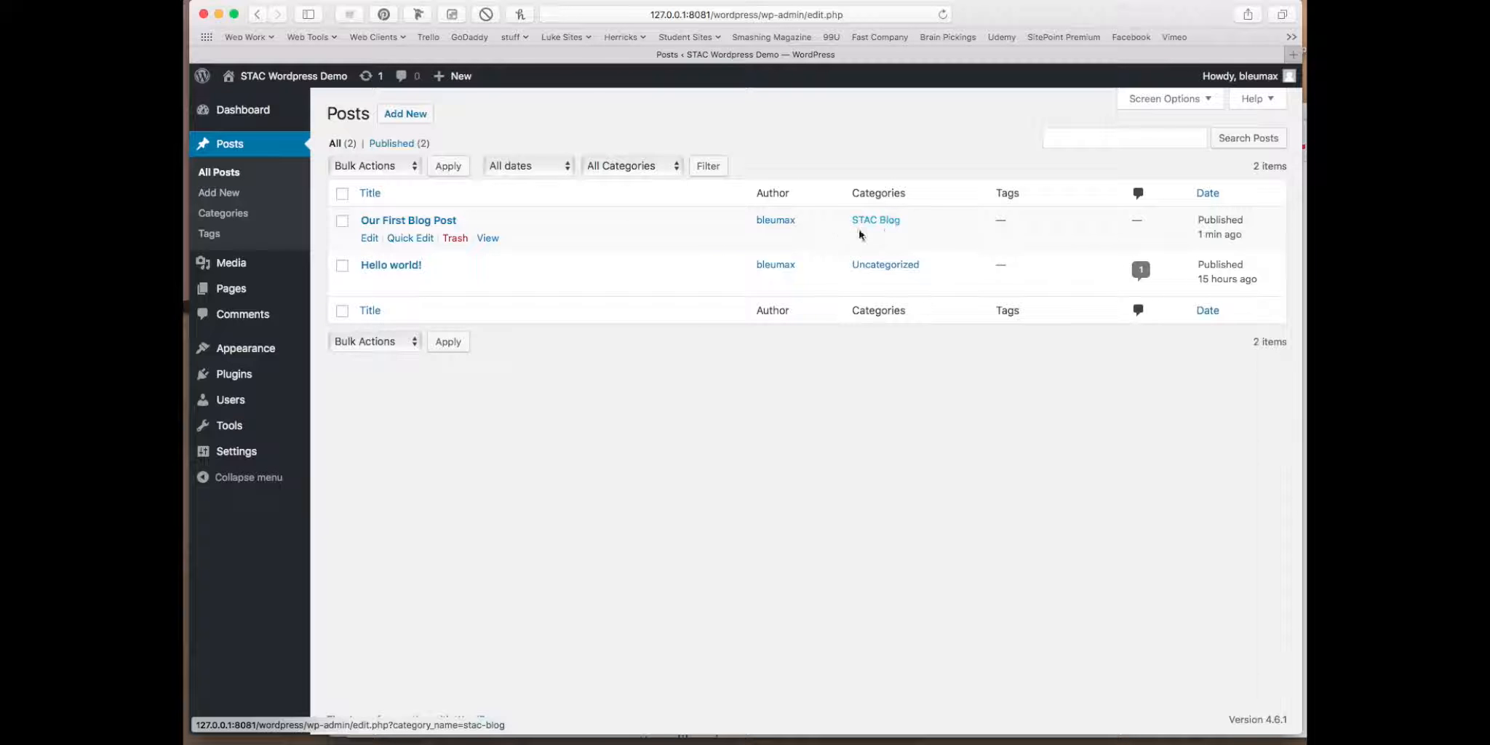
left_click(454, 285)
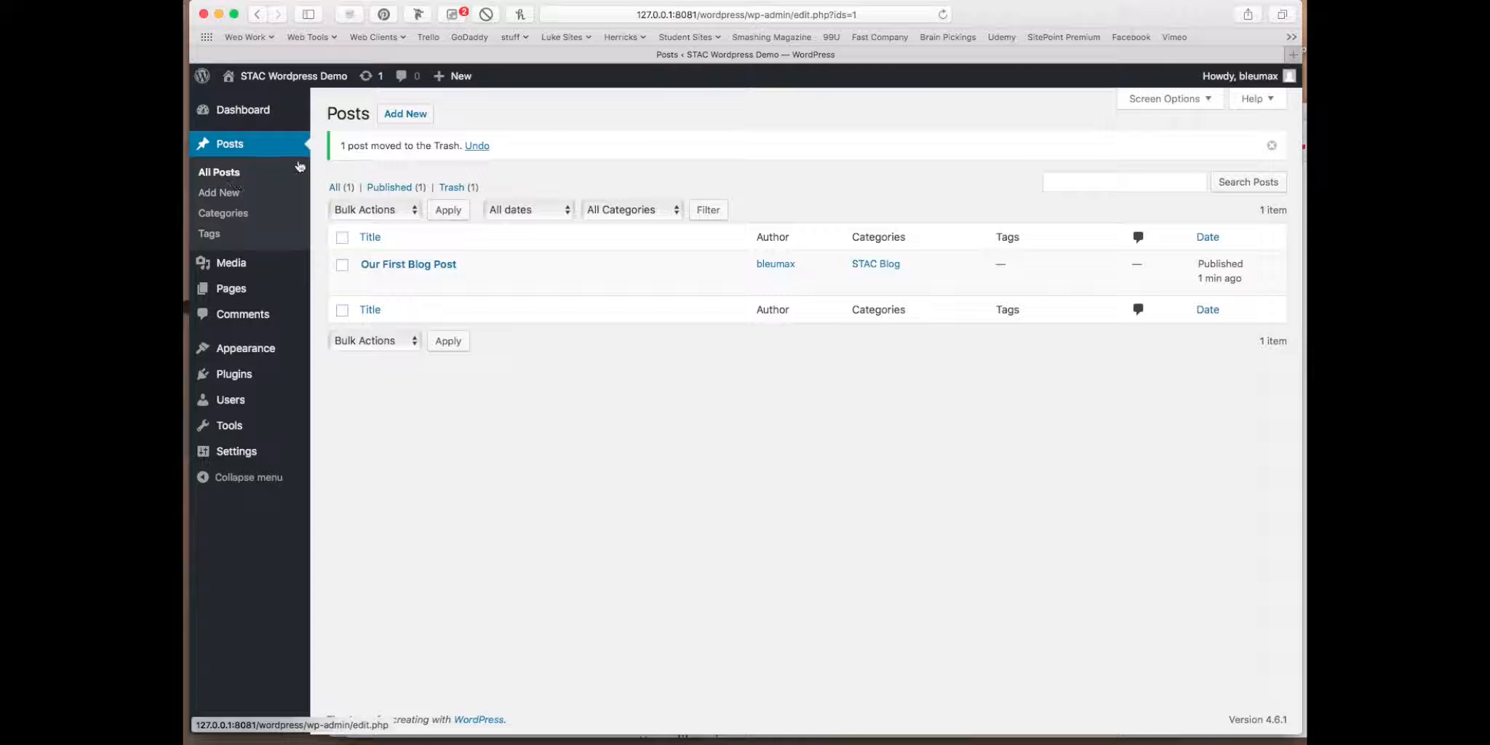
Start a new post and give it the title "My Second Blog Post".
left_click(405, 119)
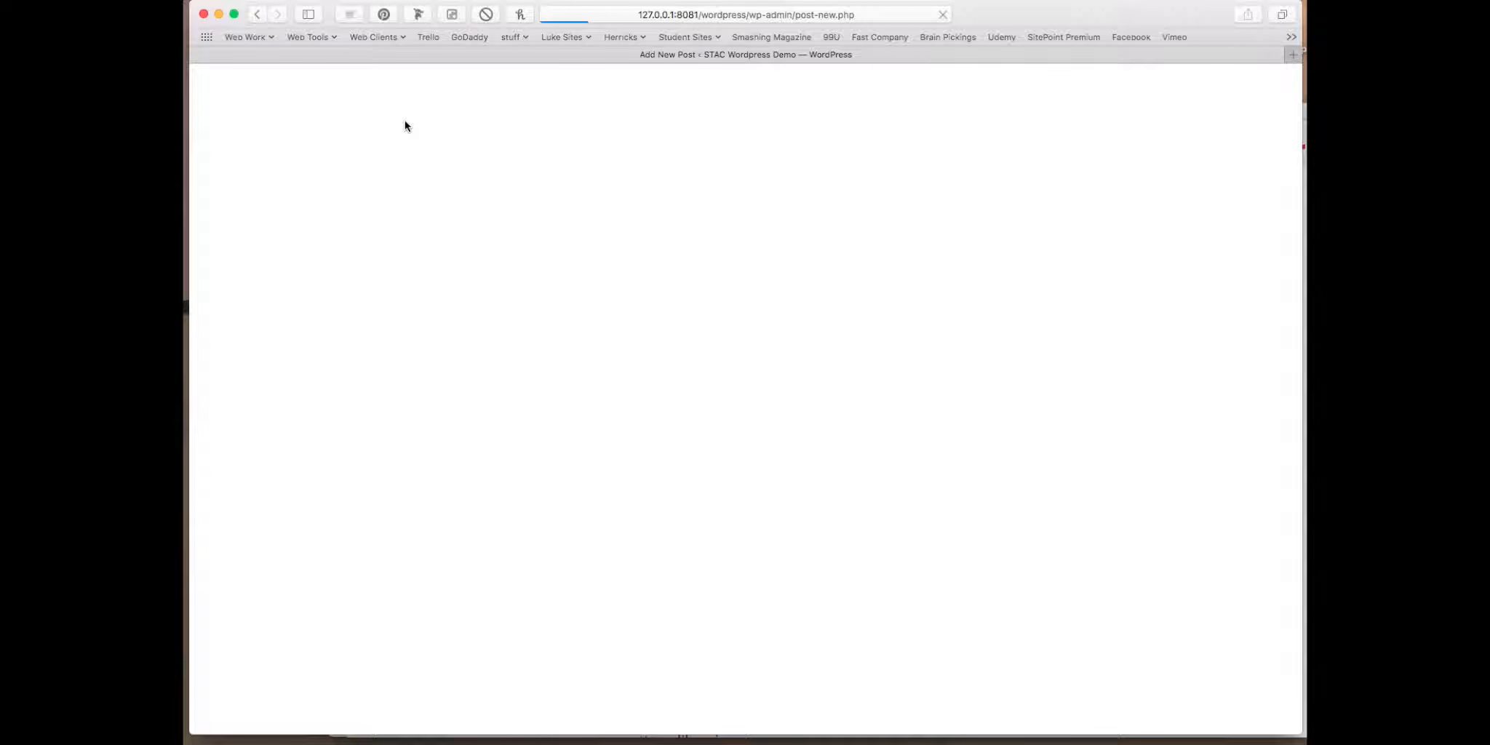
type("My ")
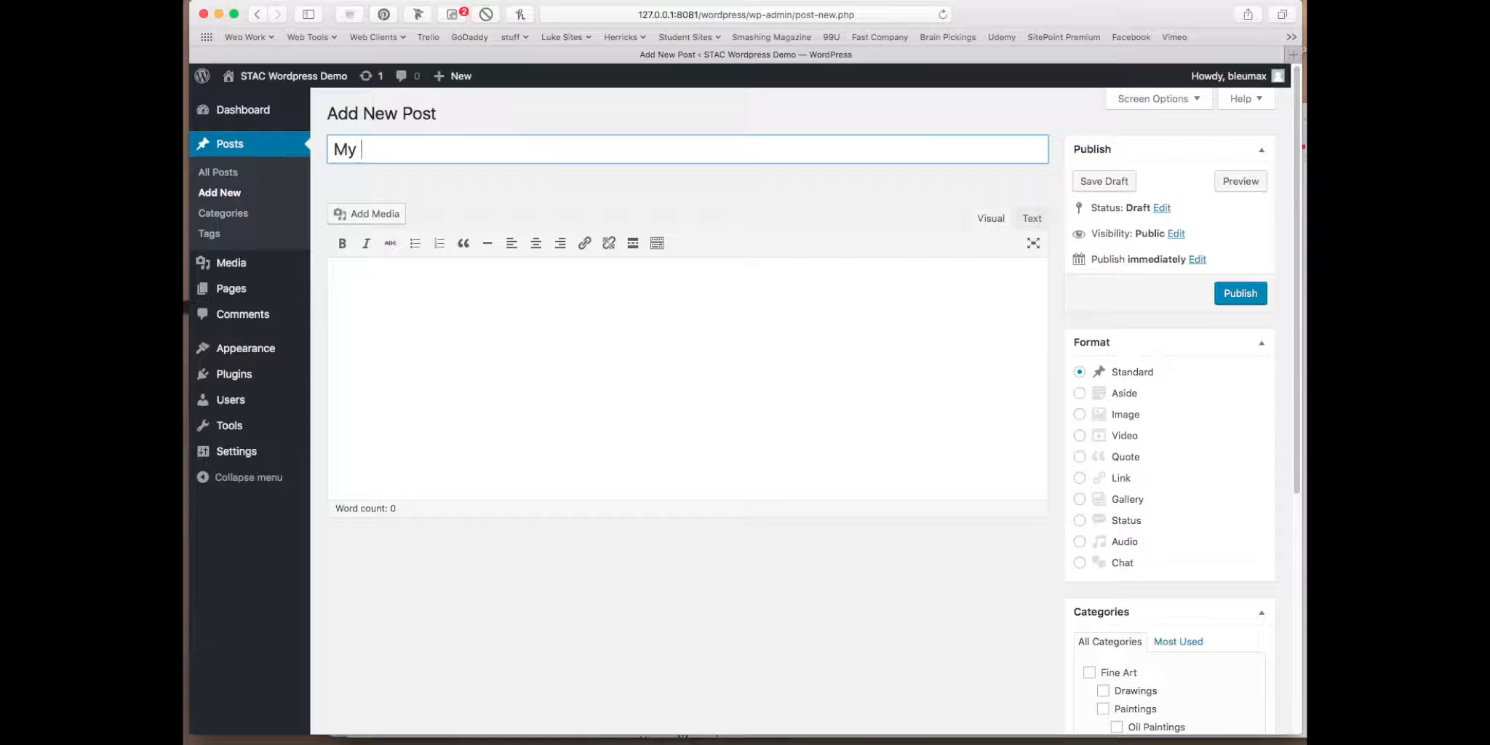
type("Second Blog Poast")
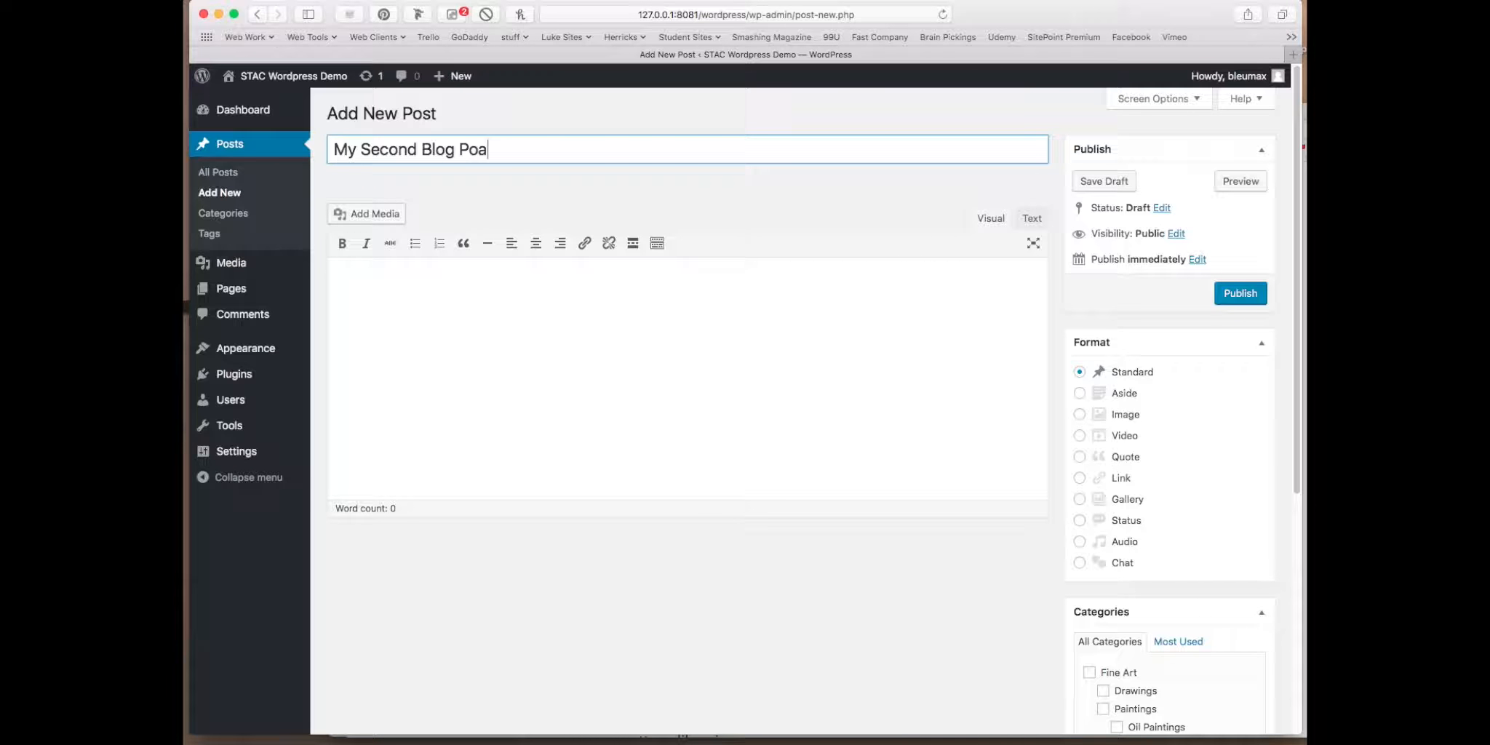
key("BackSpace")
key("BackSpace")
key("BackSpace")
type("s")
key("Tab")
Write the post body: "Well, now I'm truly annoyed. I just spilled oatmeal on my lap, and then coffee on that. What a mess.".
type("Well, ")
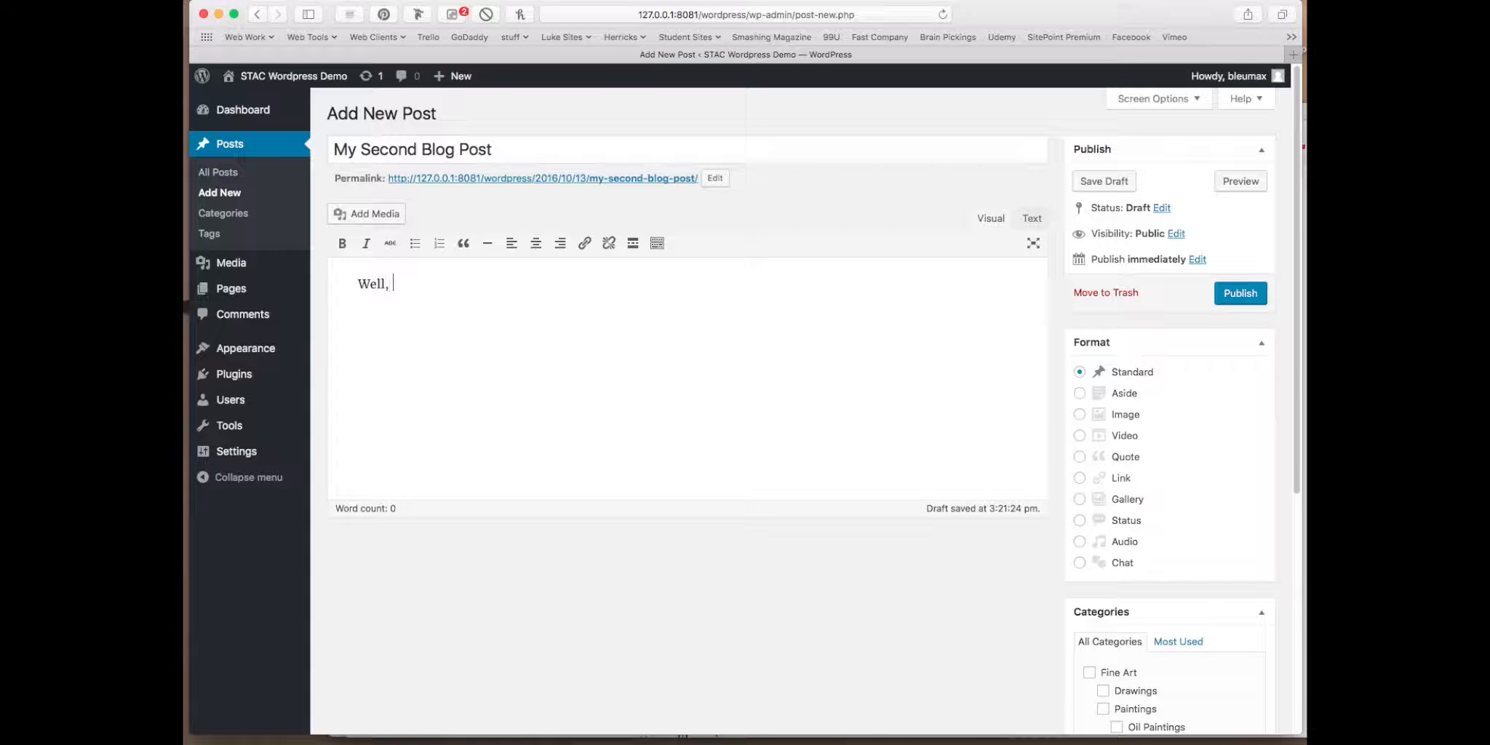
type("now I'm dr")
key("BackSpace")
type("truly annoyed. I j")
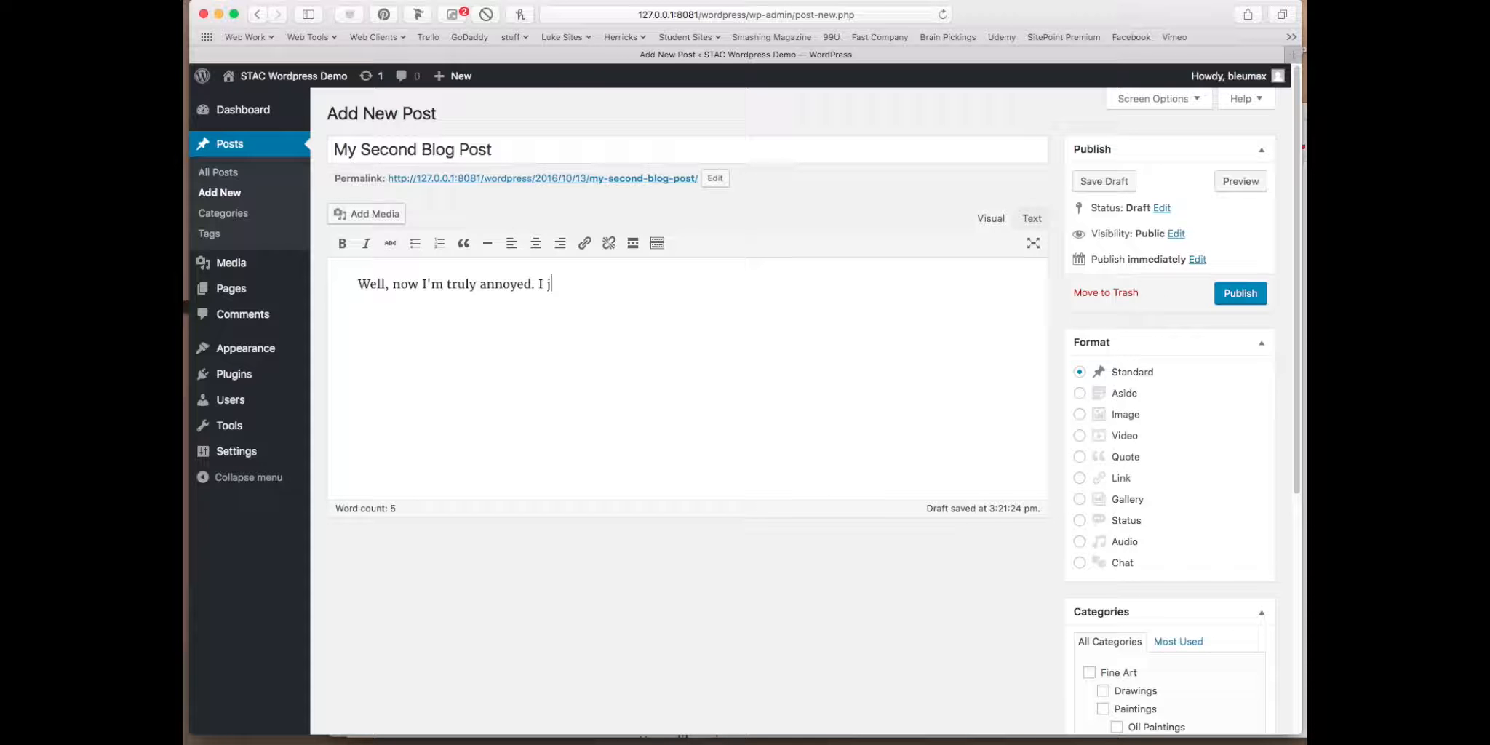
type("ust spilled oatmeal on my lap")
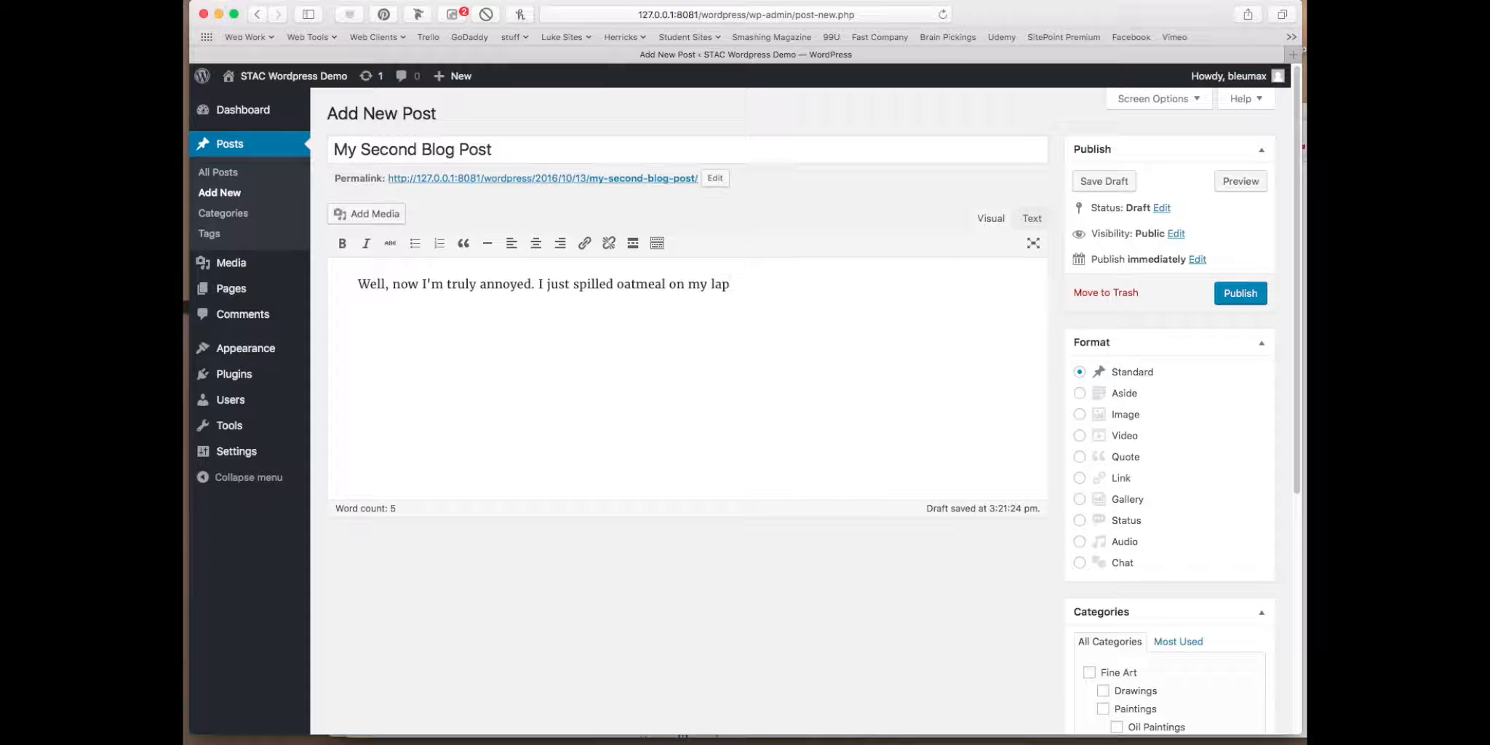
type(", and then coffee on that")
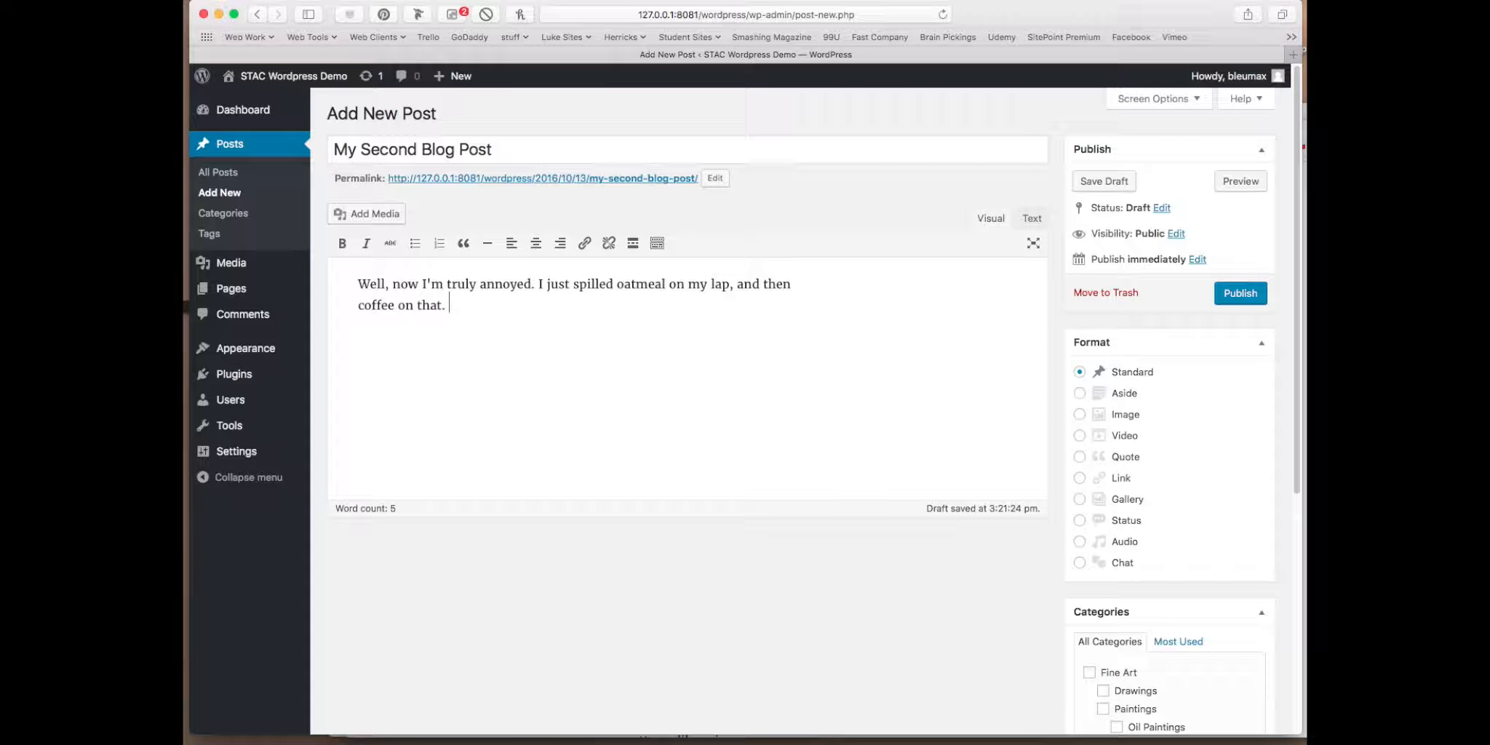
type(". What a mess.")
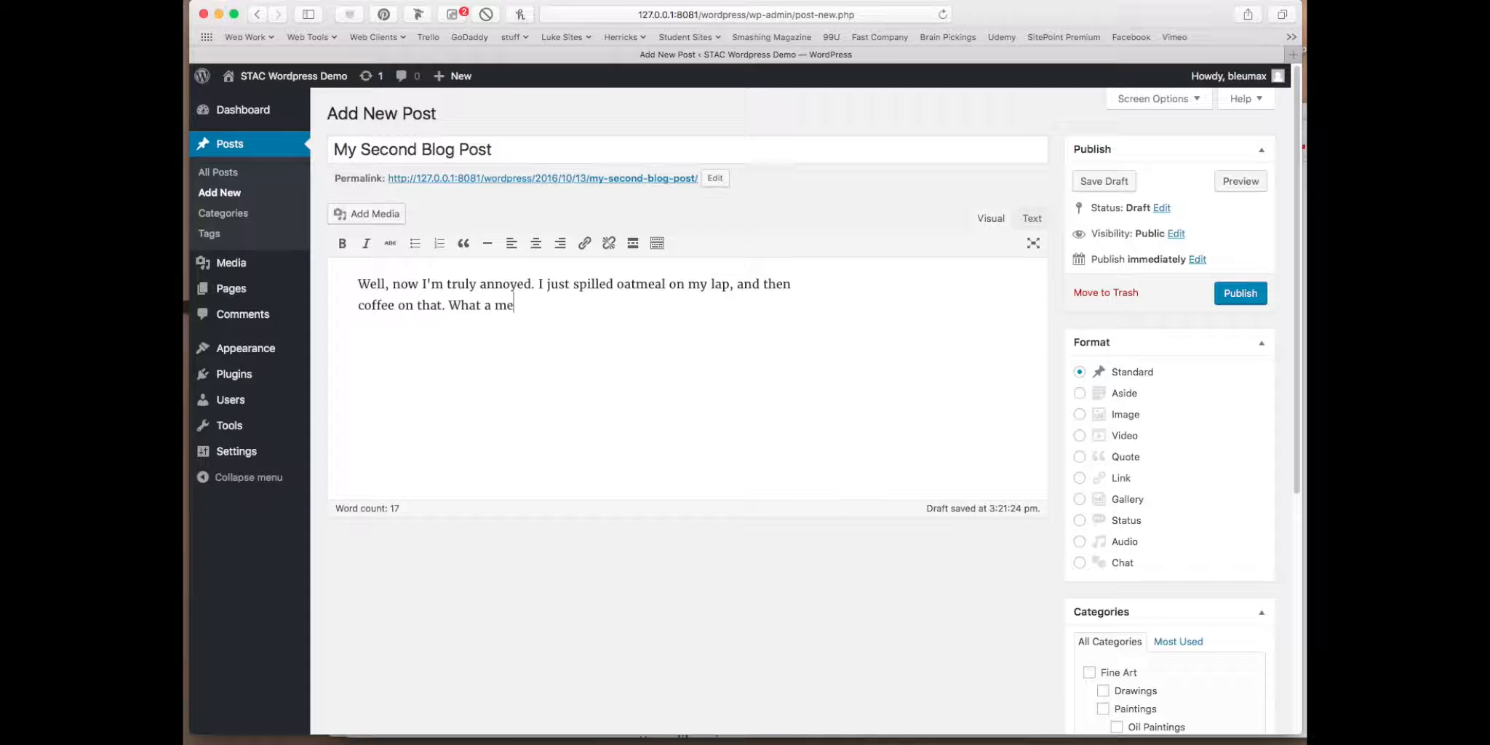
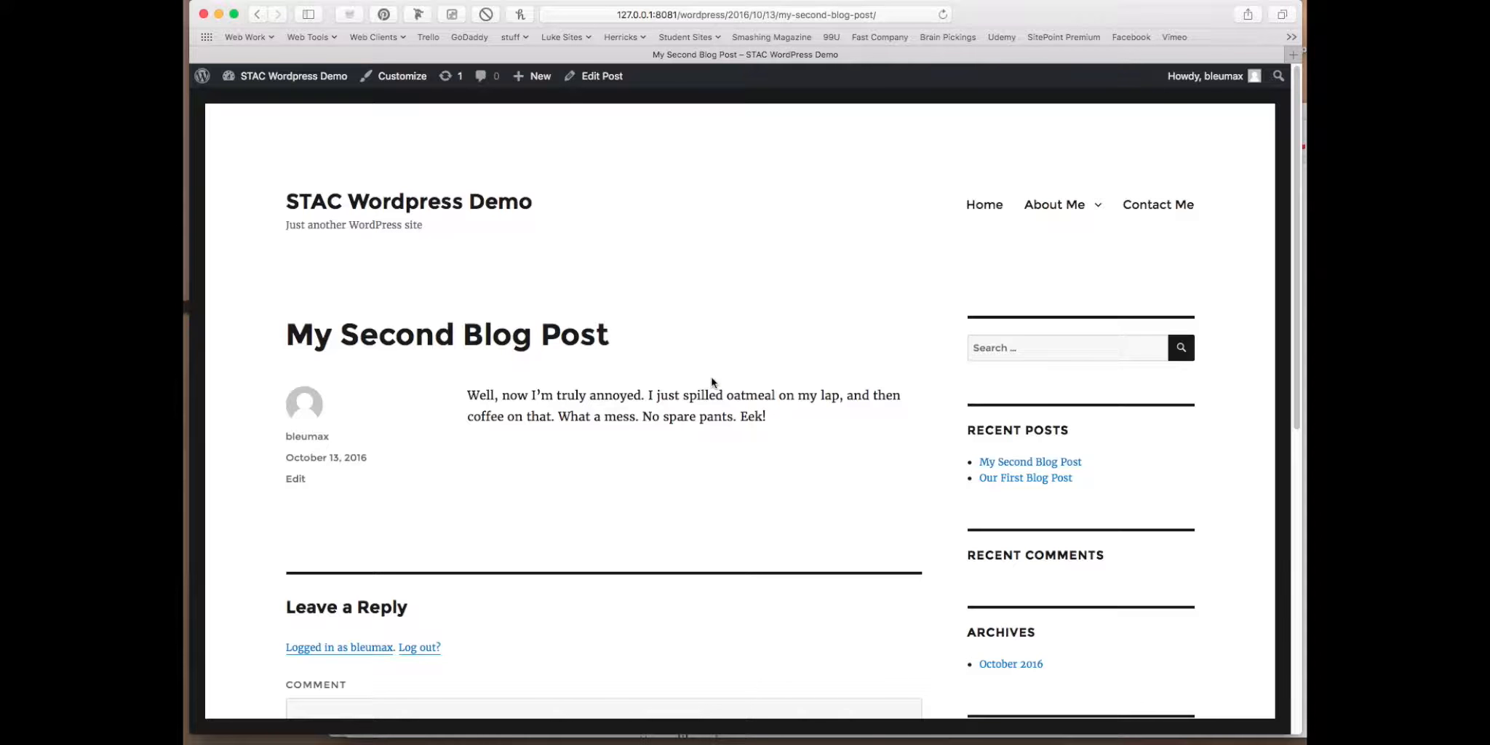
View the live site's home page and look through the published blog posts.
left_click(997, 206)
scroll(866, 325, "down", 5)
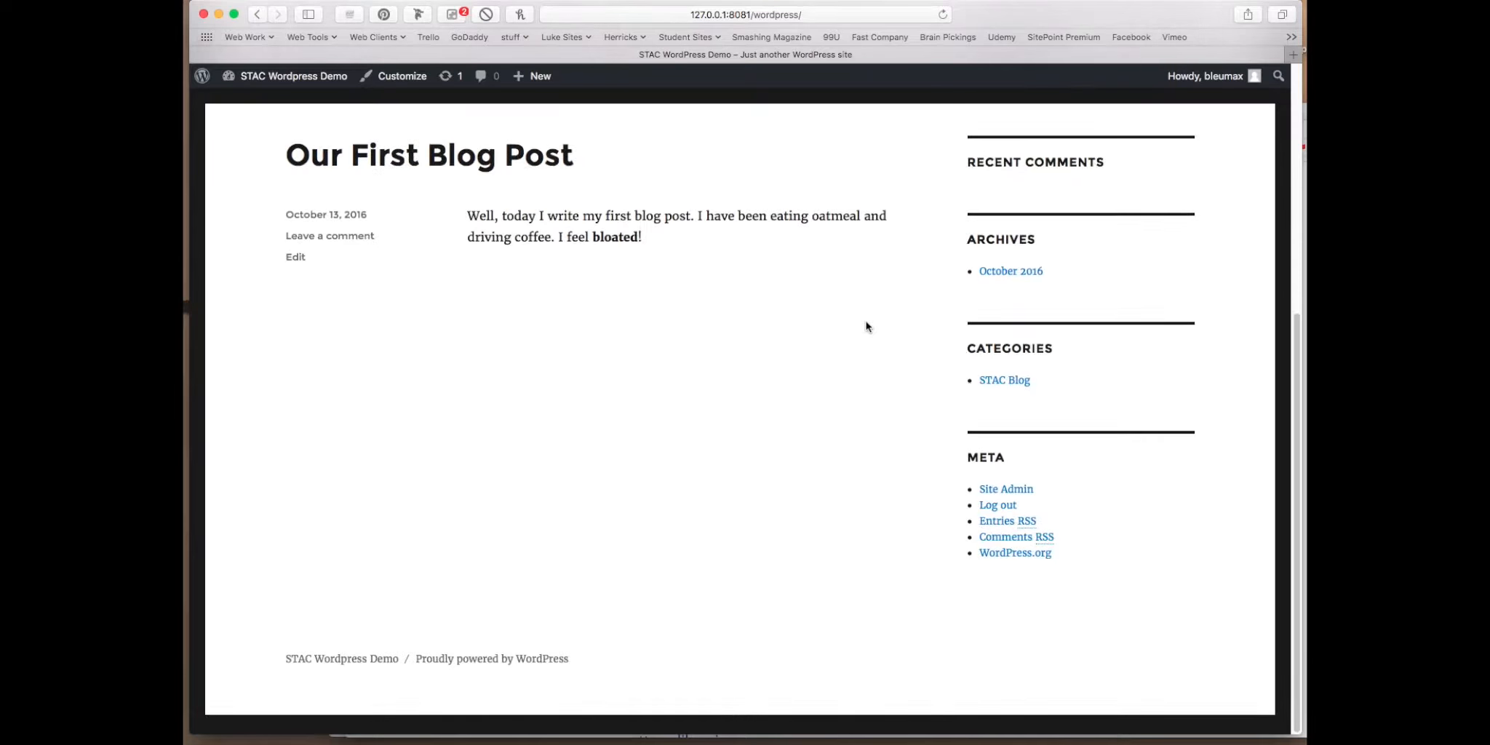
scroll(867, 325, "up", 5)
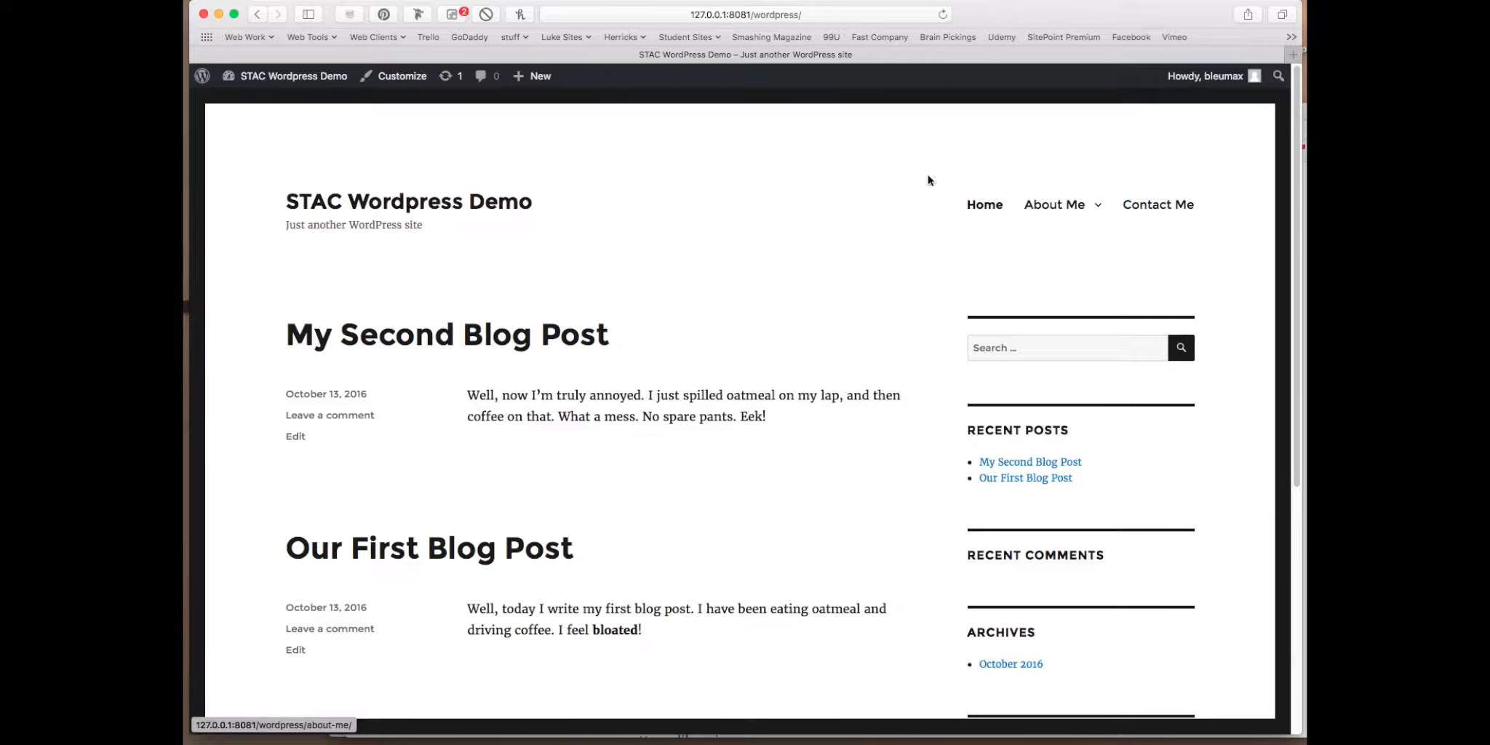
Go to the admin area's menu editor and add the Fine Art and STAC Blog categories to the Main Menu.
left_click(288, 82)
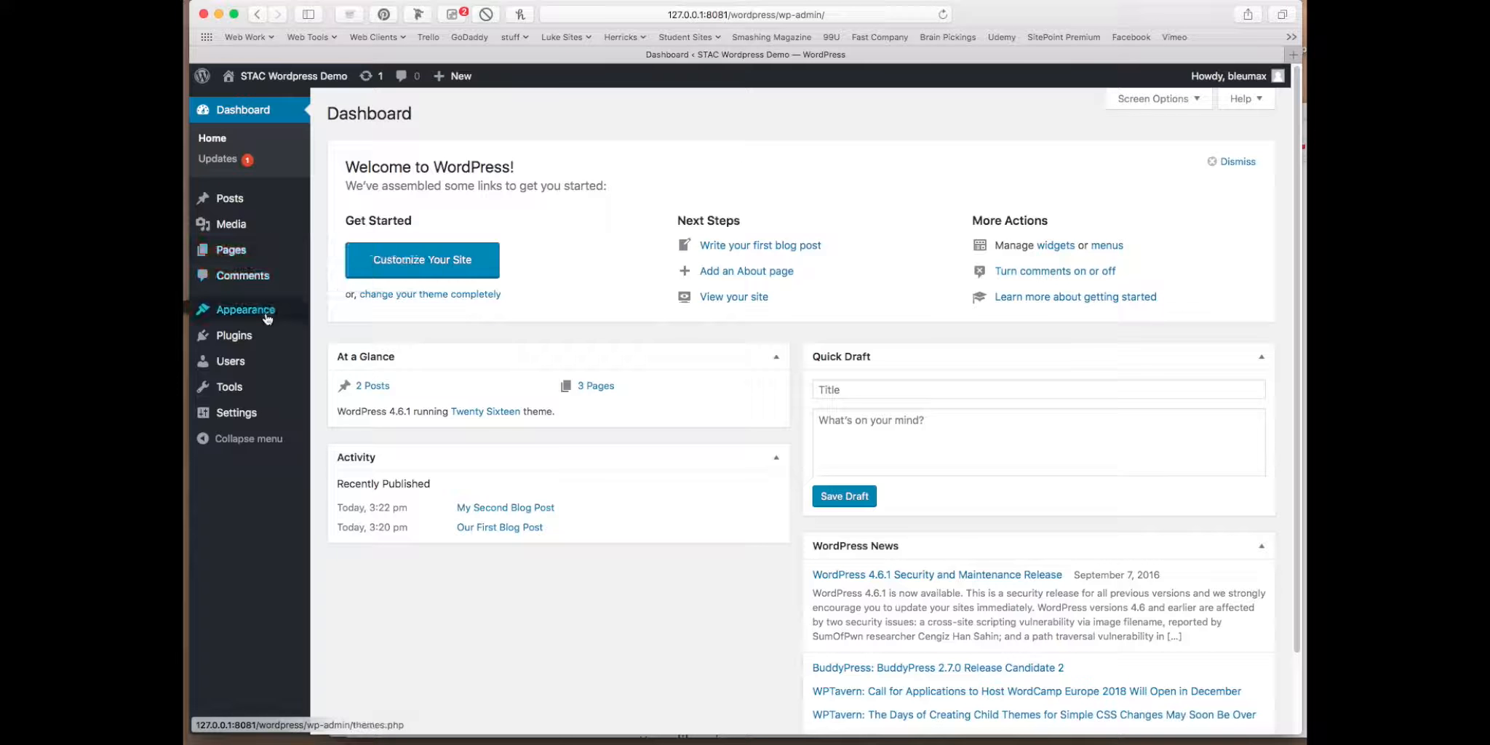
mouse_move(265, 320)
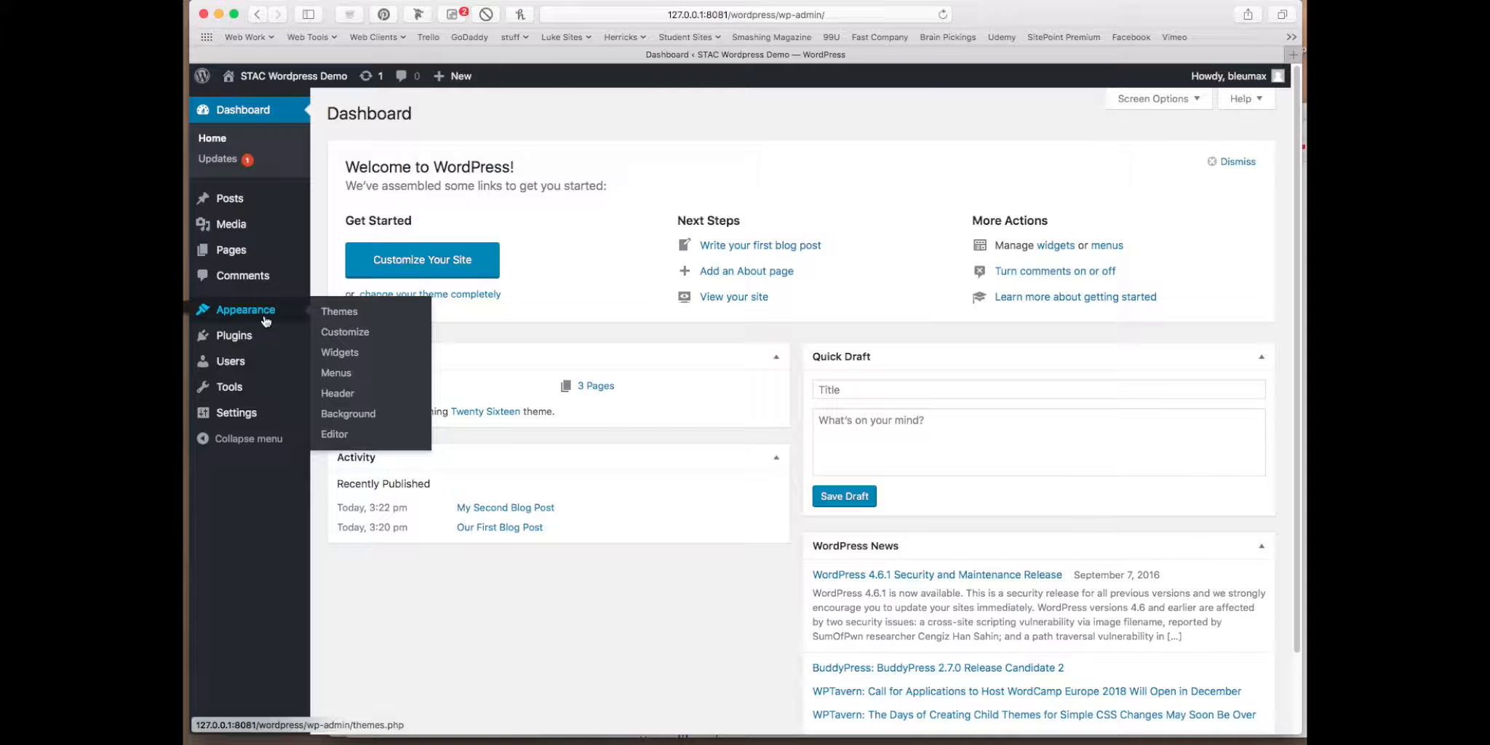
left_click(345, 372)
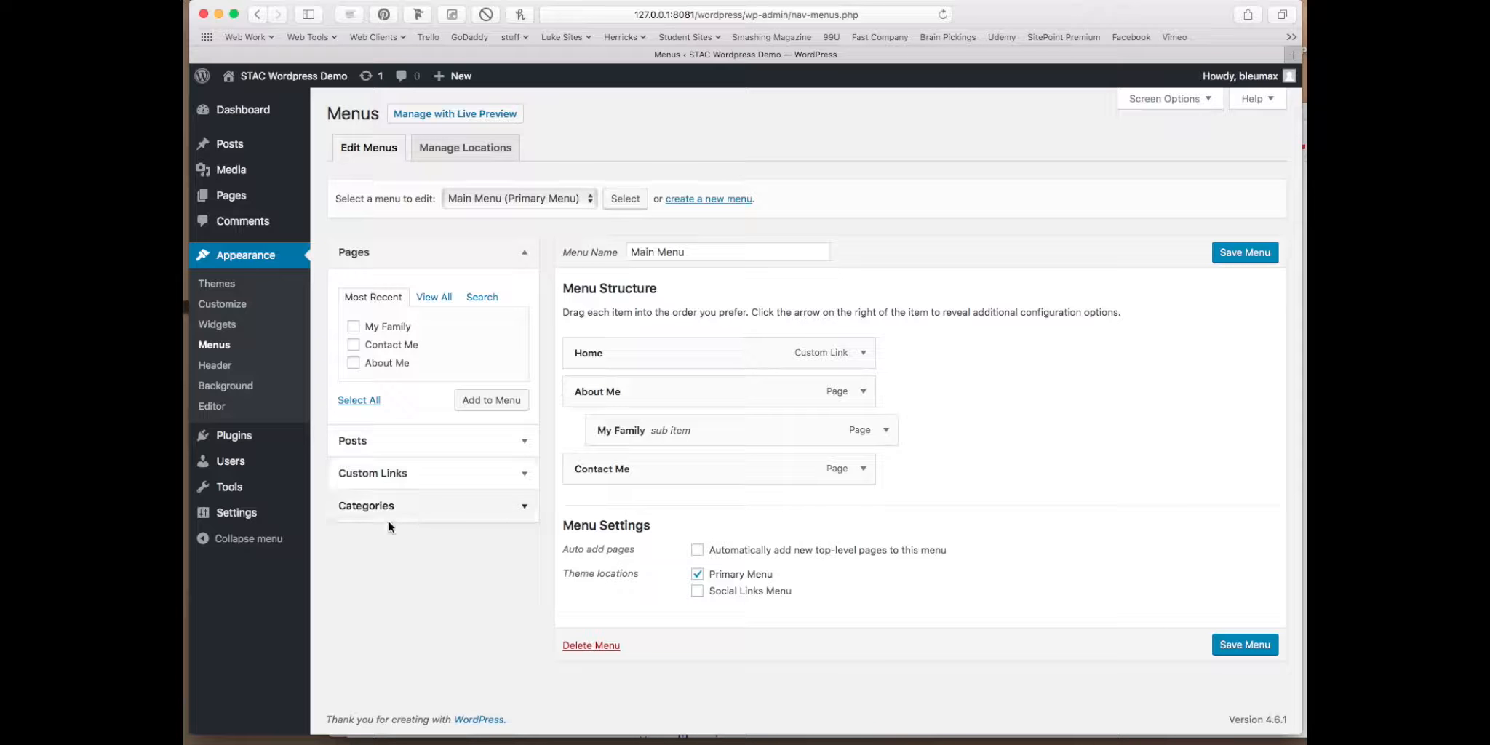
left_click(523, 440)
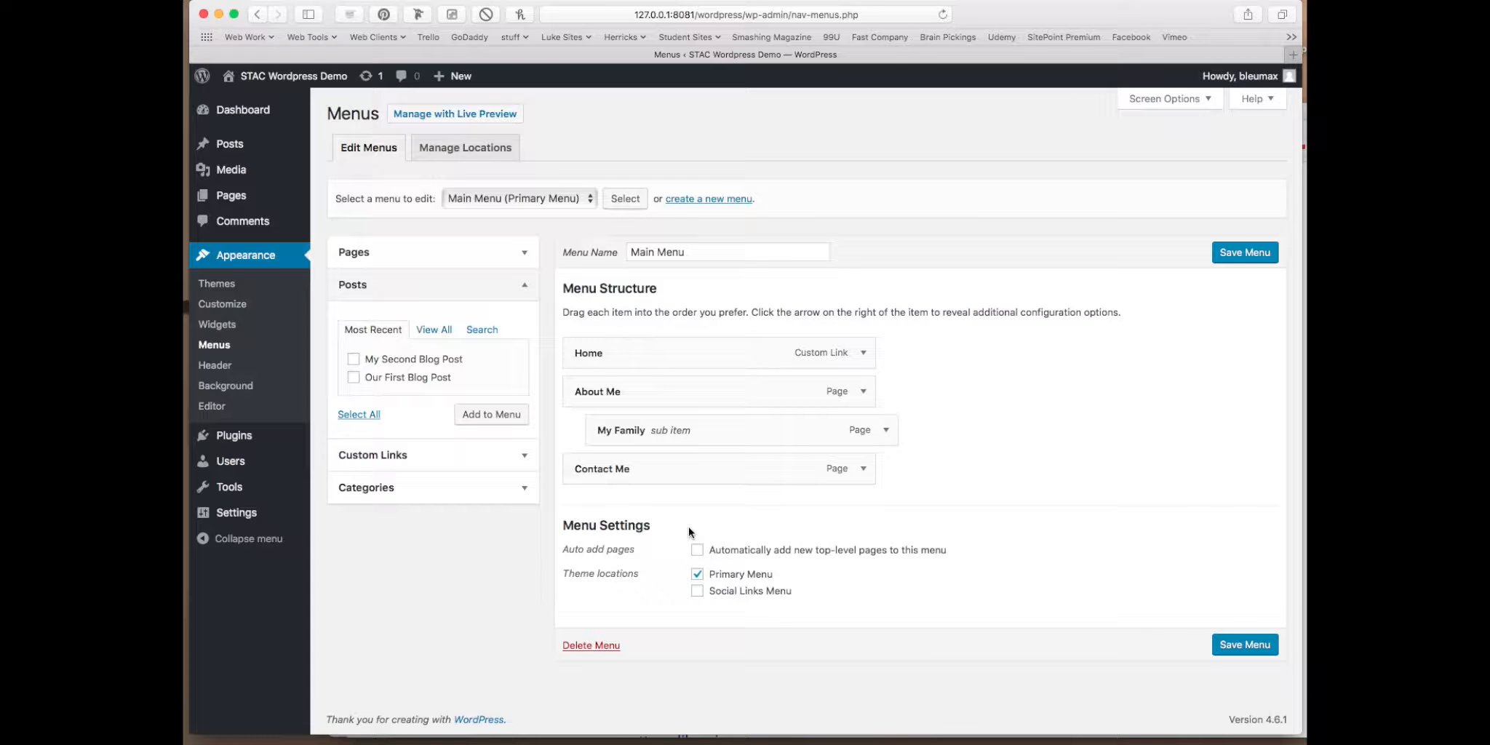
left_click(526, 492)
left_click(433, 393)
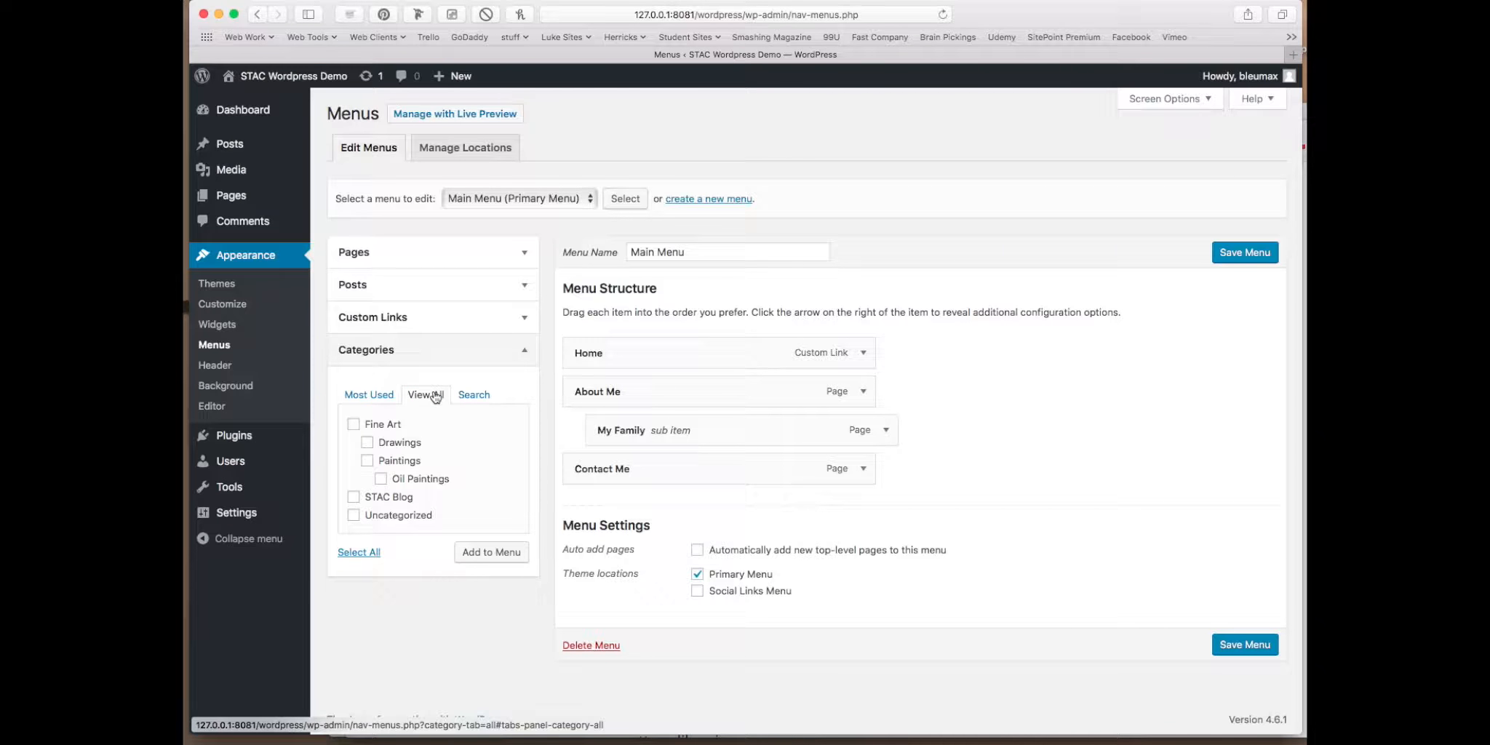
left_click(353, 424)
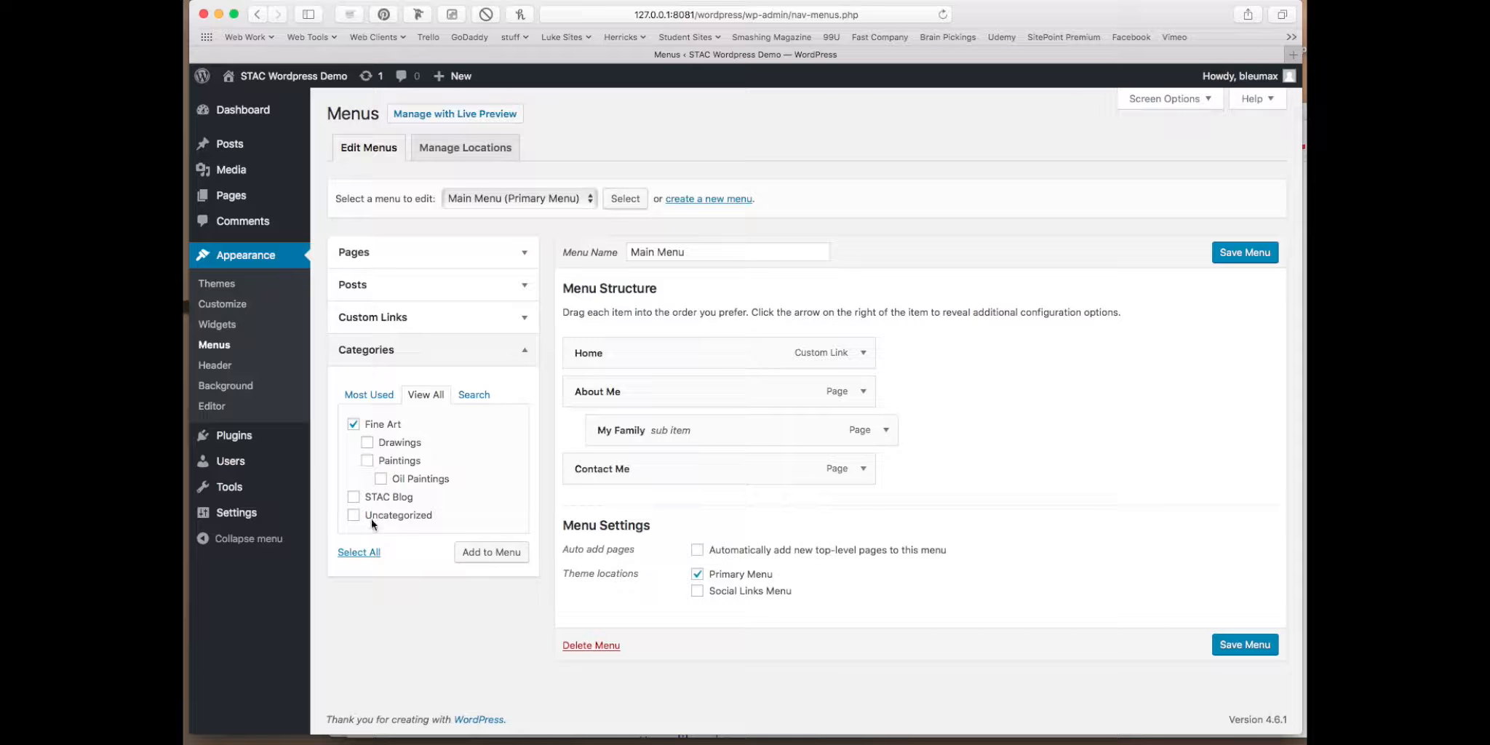
left_click(353, 497)
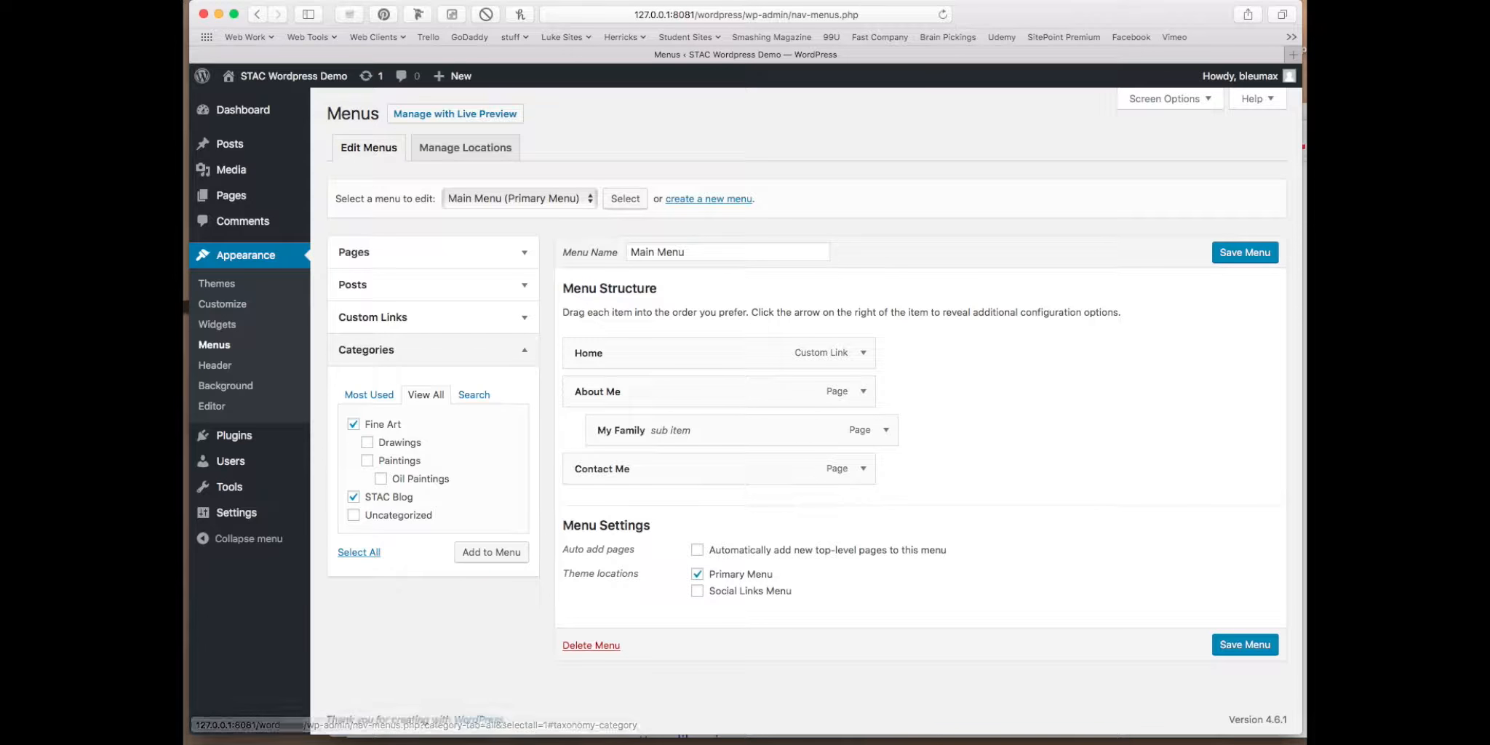
left_click(486, 561)
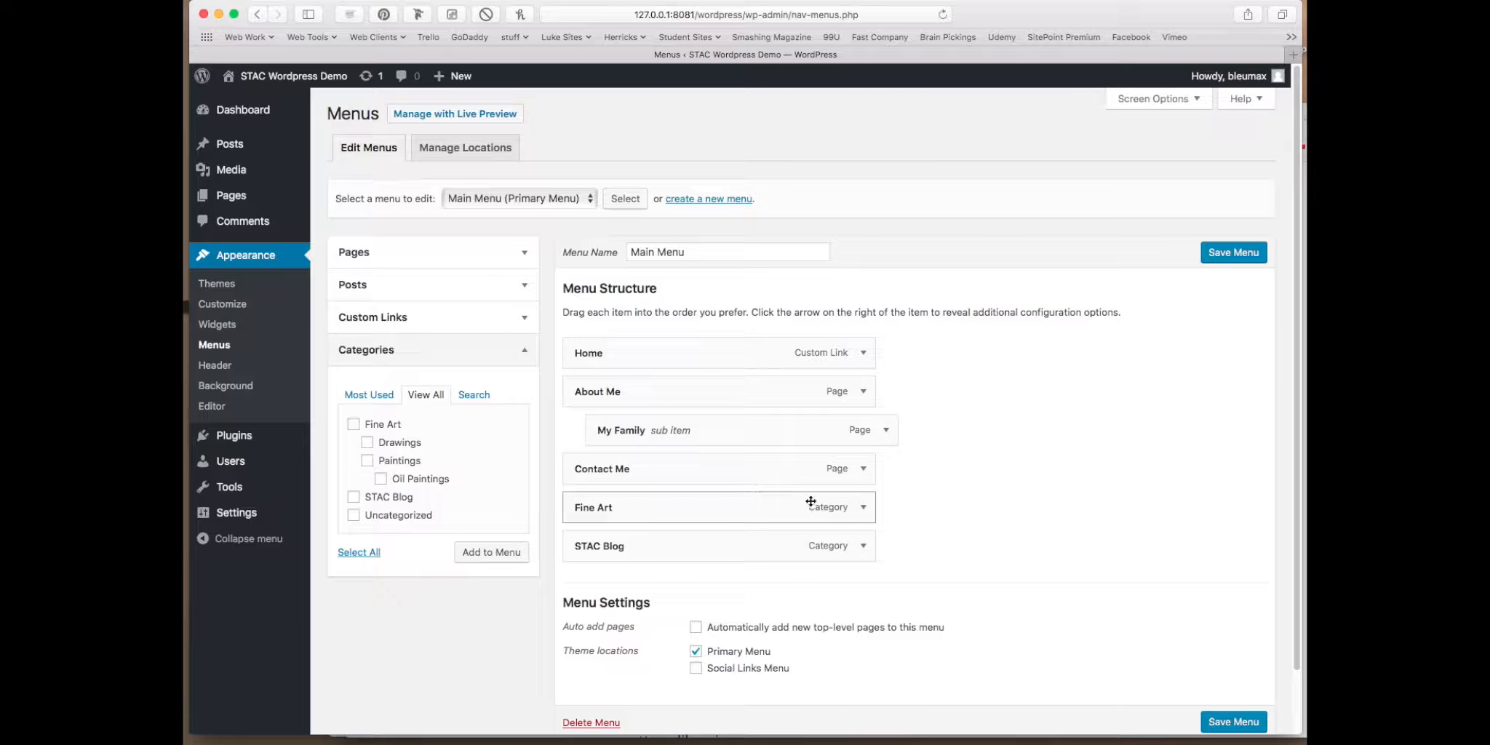
Remove My Family from the Main Menu and reorder the items as Home, Fine Art, STAC Blog, About Me, Contact Me, saving the menu.
left_click(885, 434)
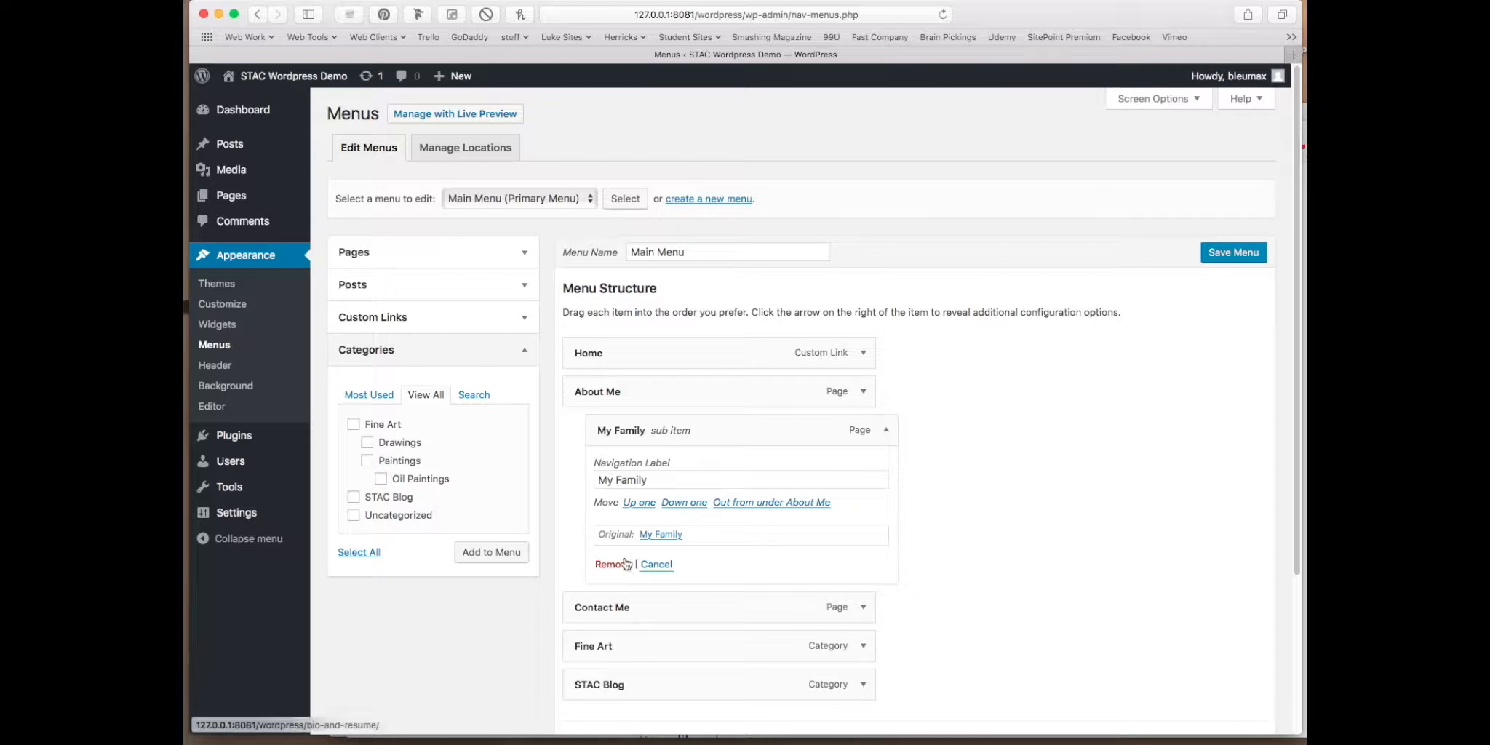
left_click(622, 565)
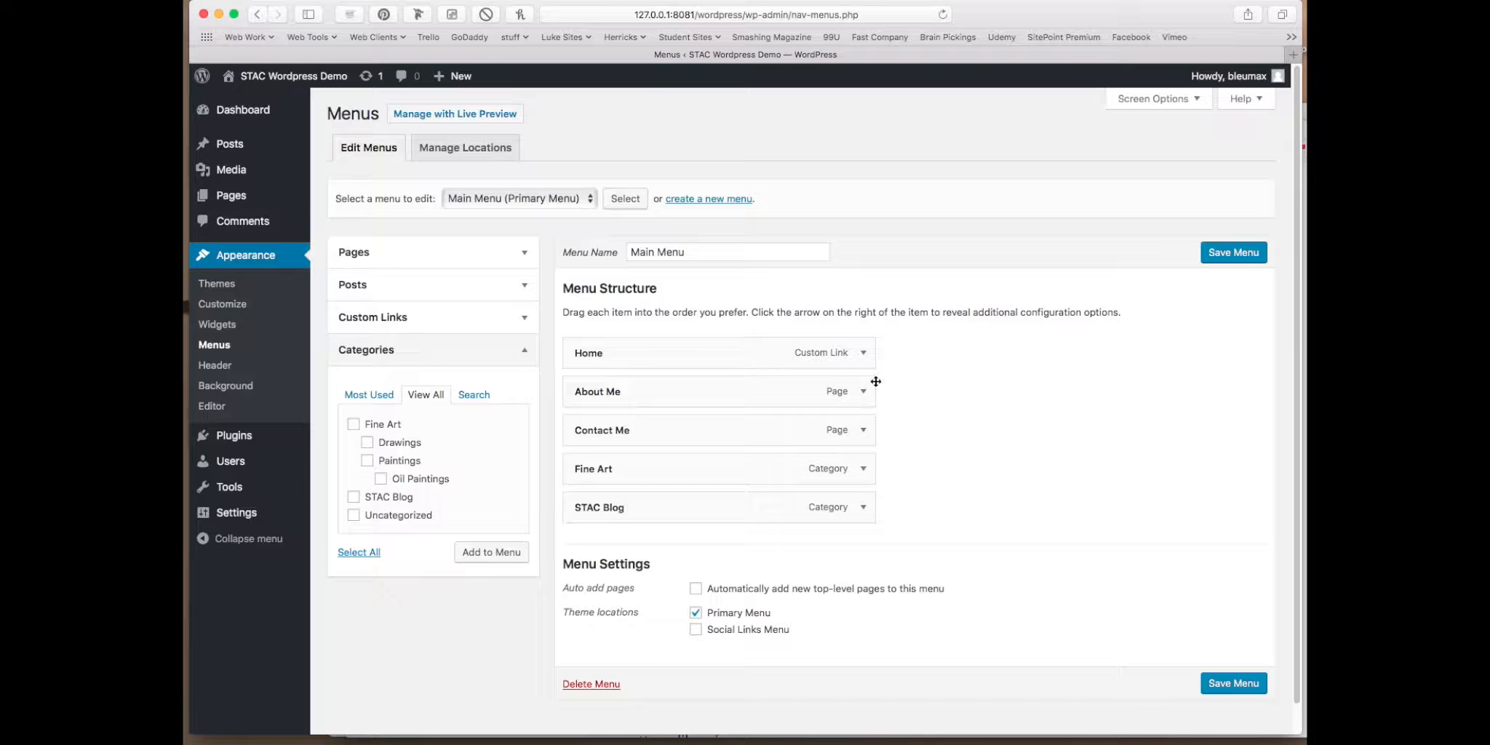
left_click_drag(758, 430, 735, 524)
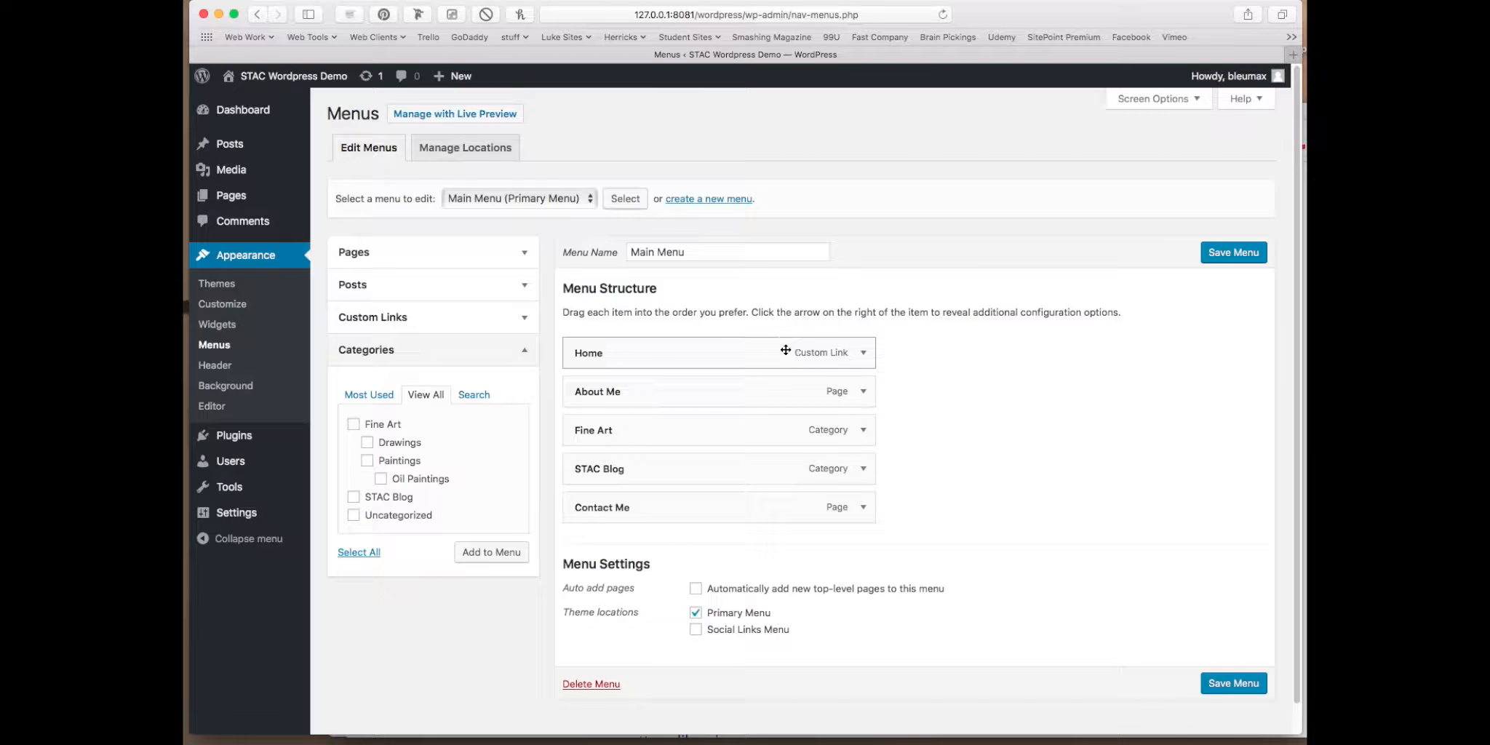
left_click_drag(717, 399, 654, 476)
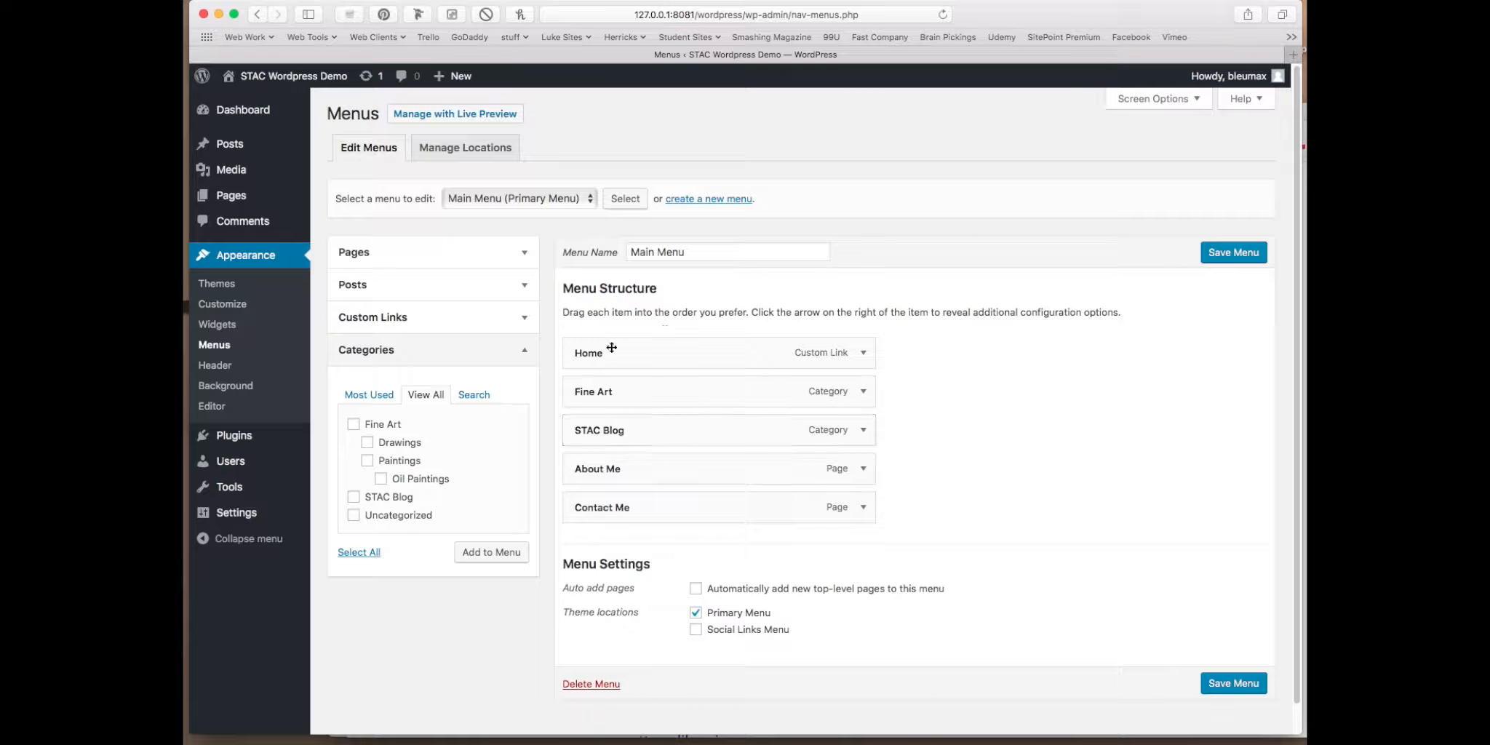
left_click(1230, 249)
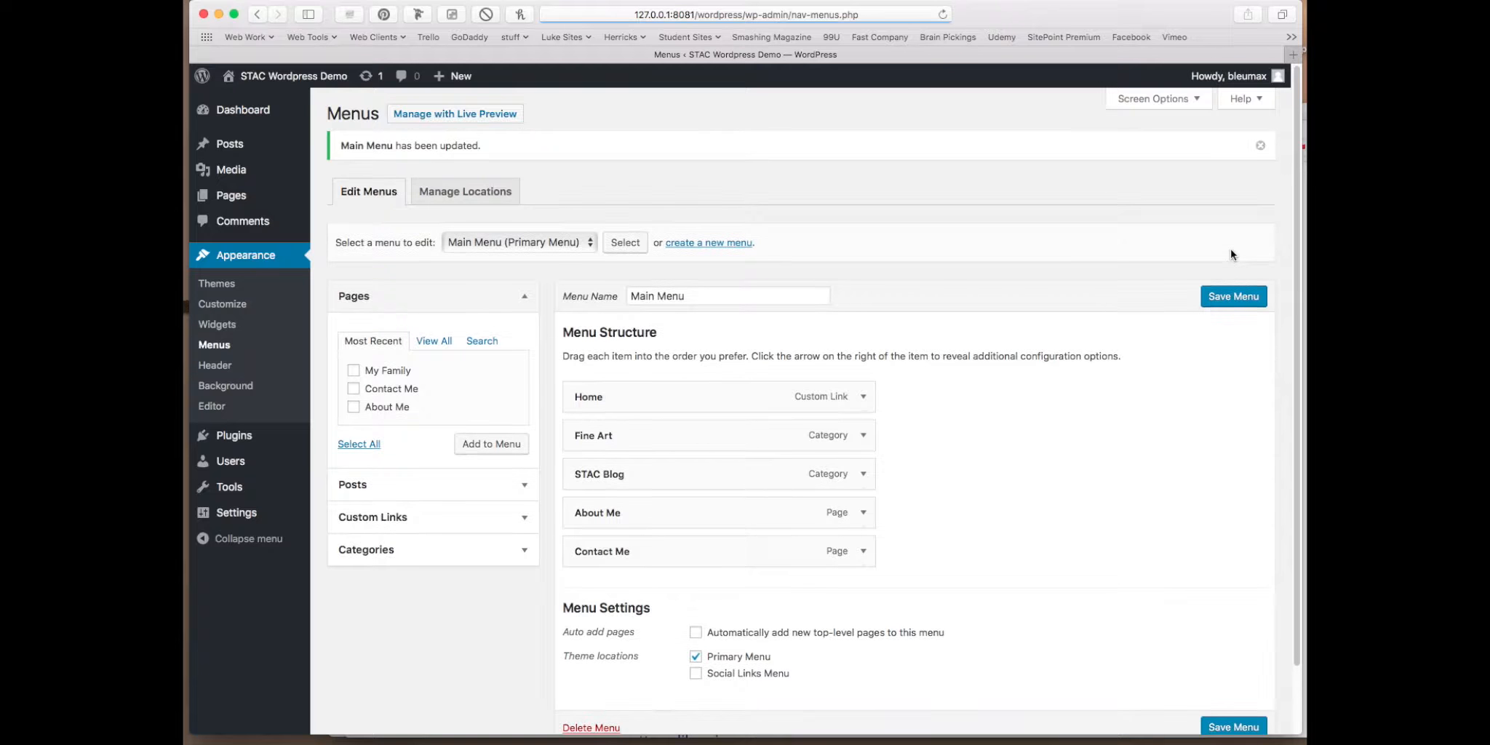
Visit the live site and check the STAC Blog and Fine Art category pages through the new navigation links.
left_click(317, 69)
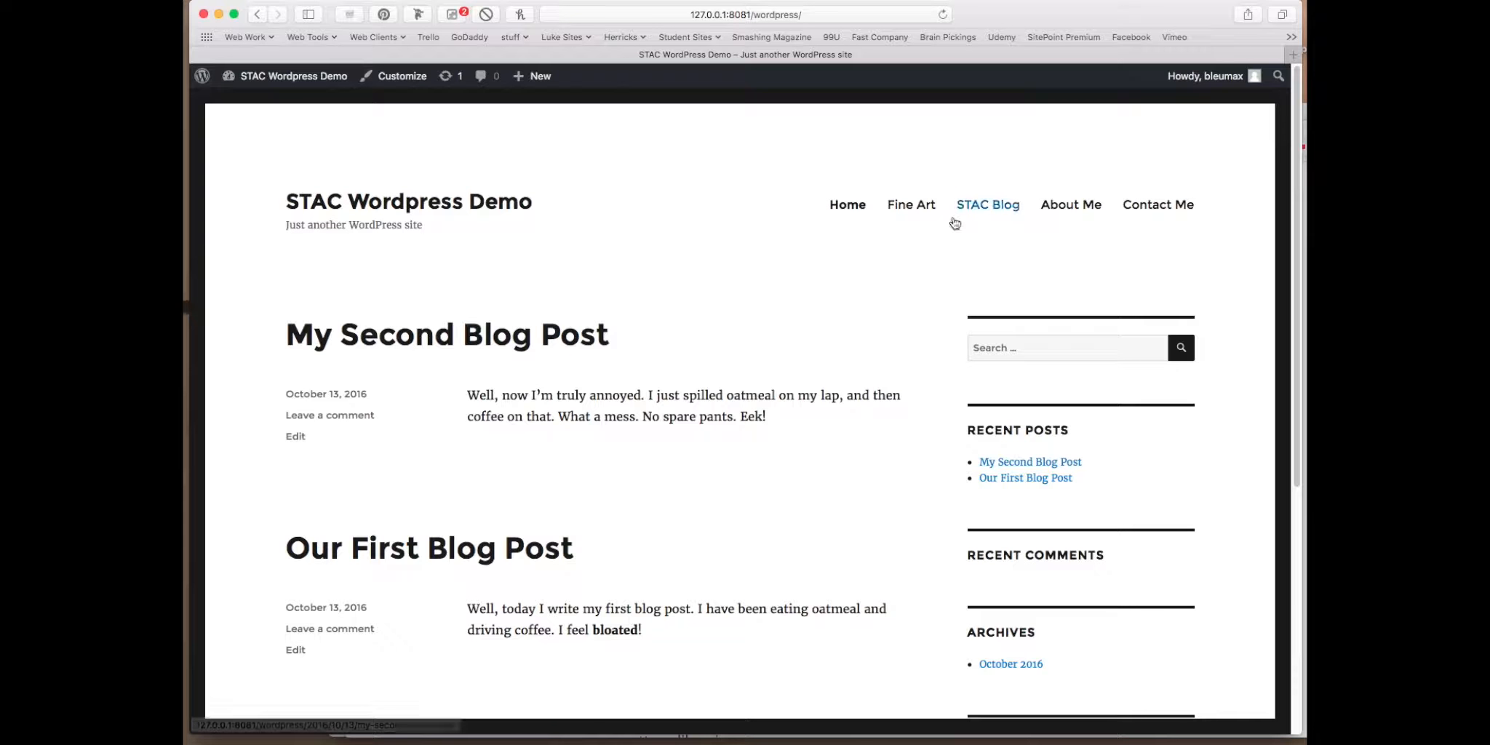
left_click(979, 205)
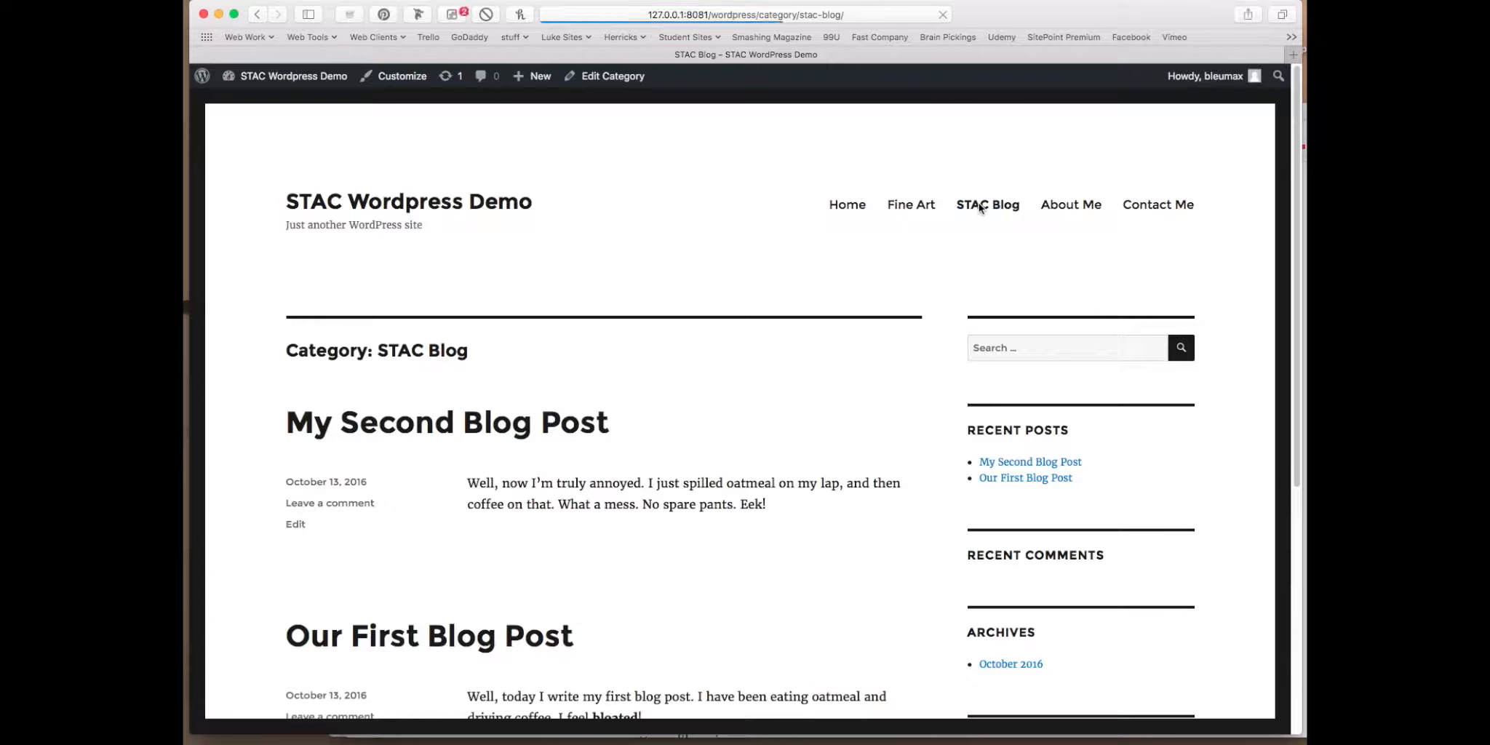
scroll(737, 450, "down", 5)
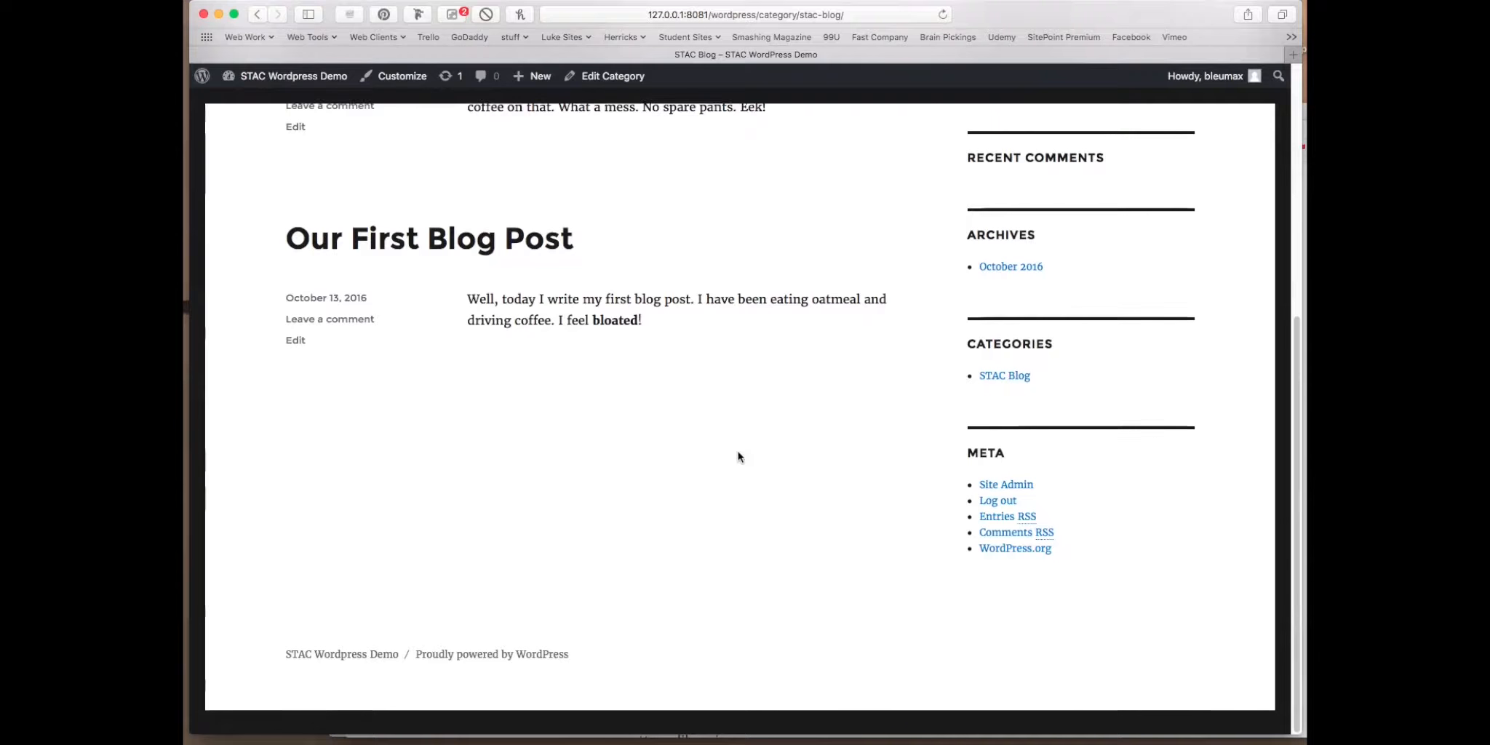
scroll(738, 450, "up", 5)
left_click(902, 208)
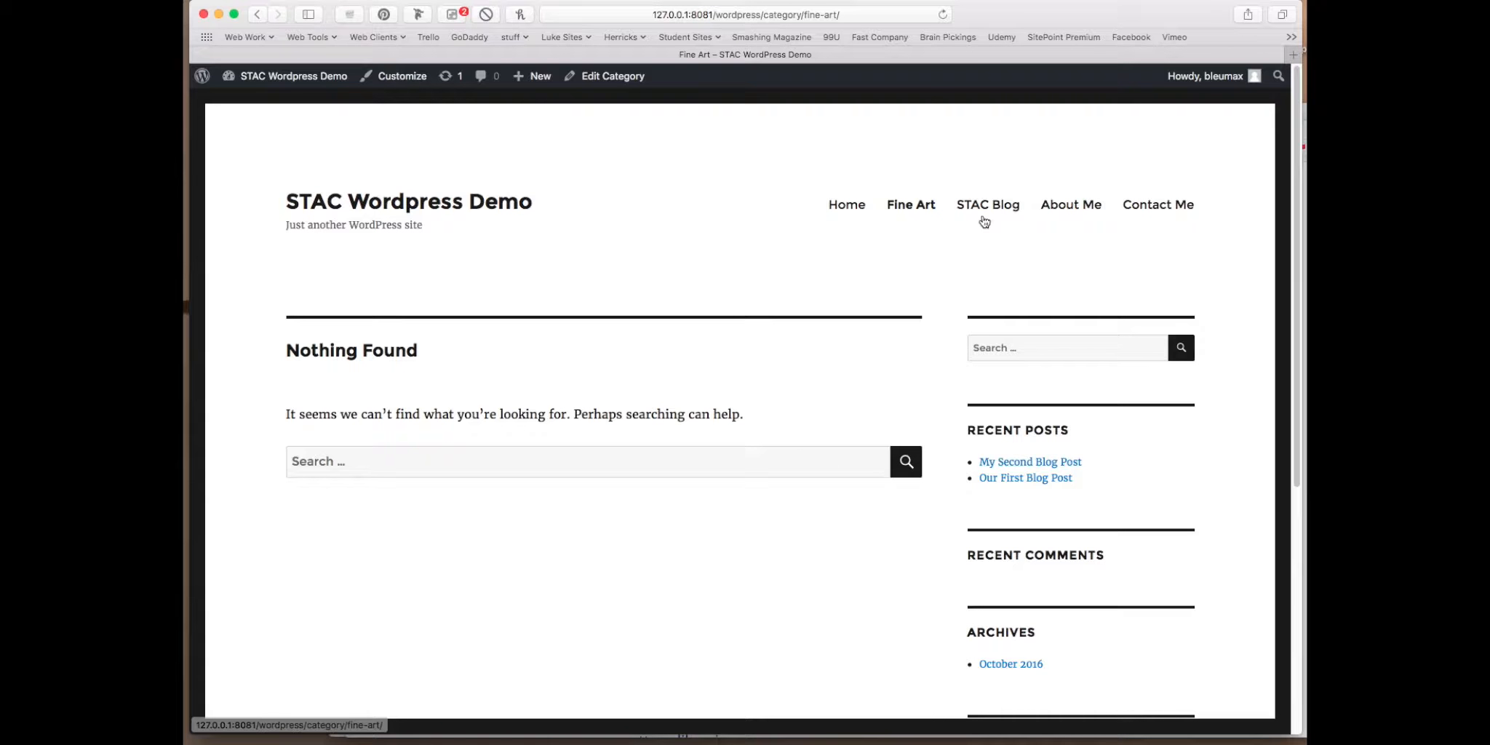
Return to the admin area's menu editor and add the Drawings and Paintings categories to the Main Menu.
left_click(291, 73)
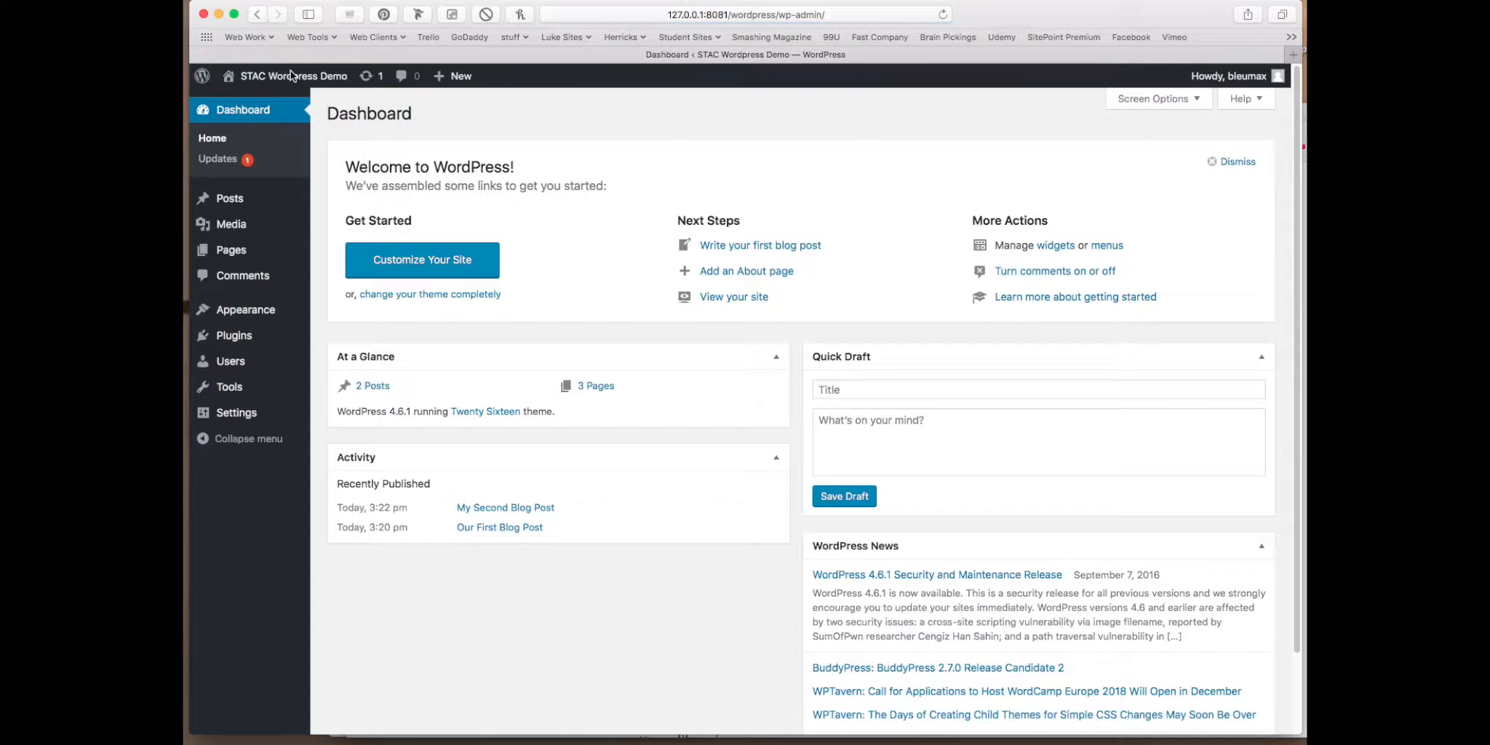
mouse_move(260, 342)
mouse_move(251, 312)
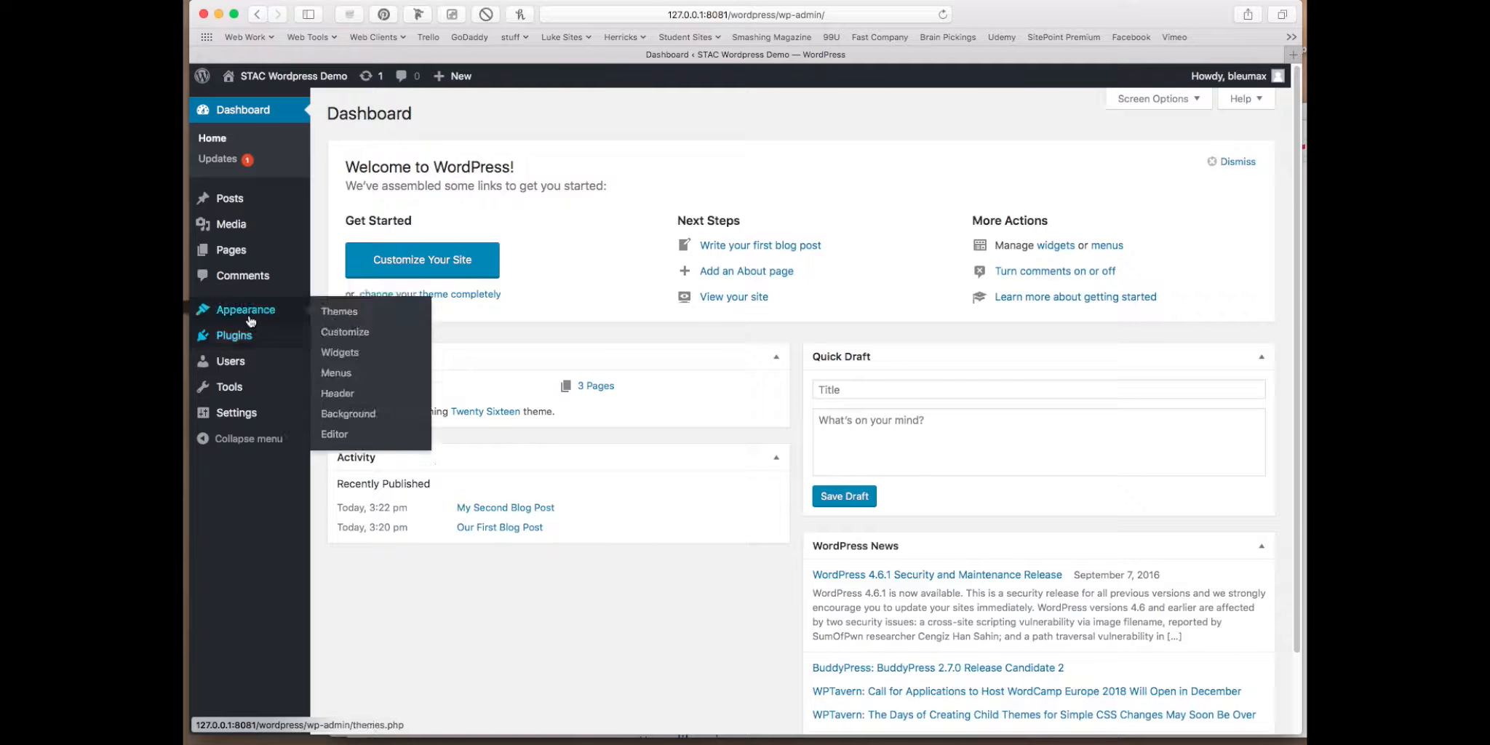
left_click(335, 373)
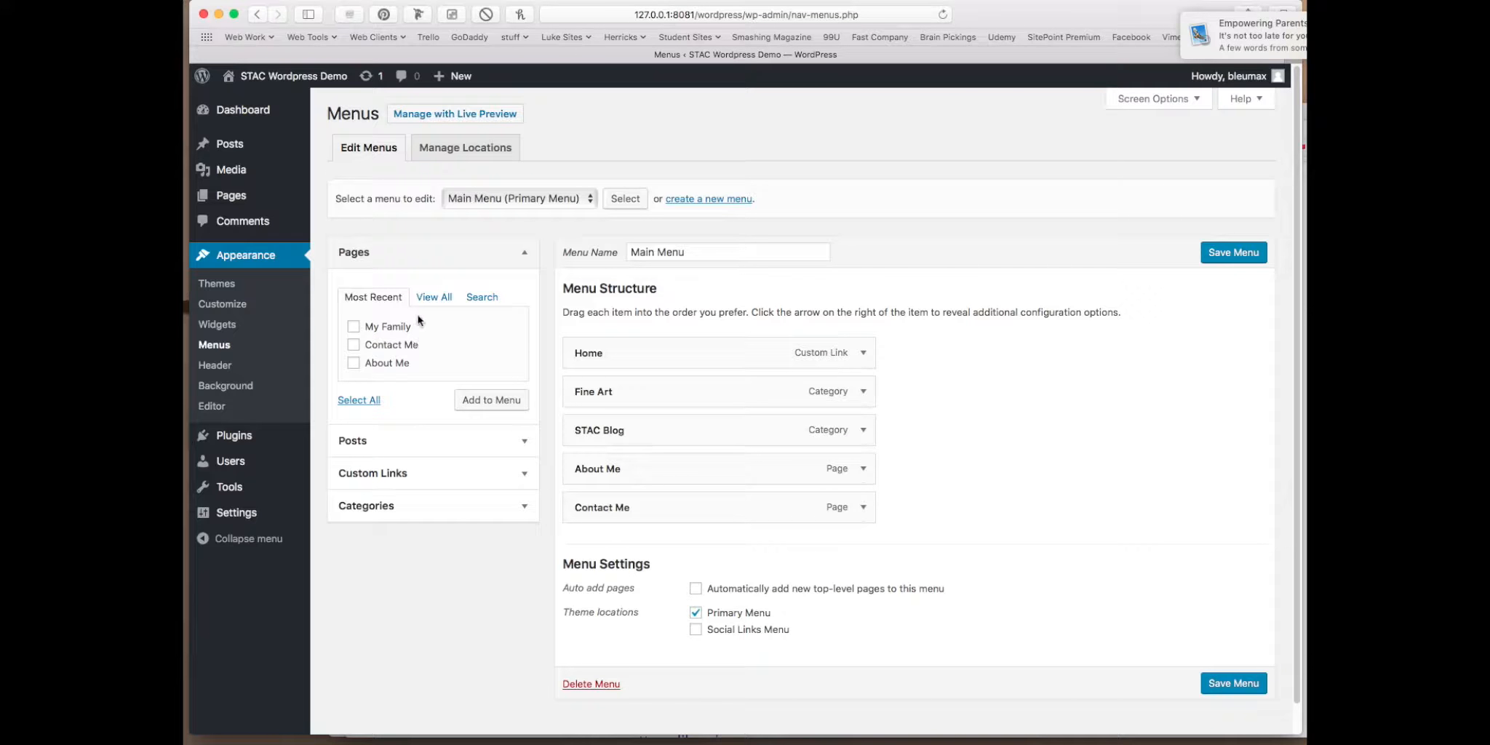
left_click(415, 510)
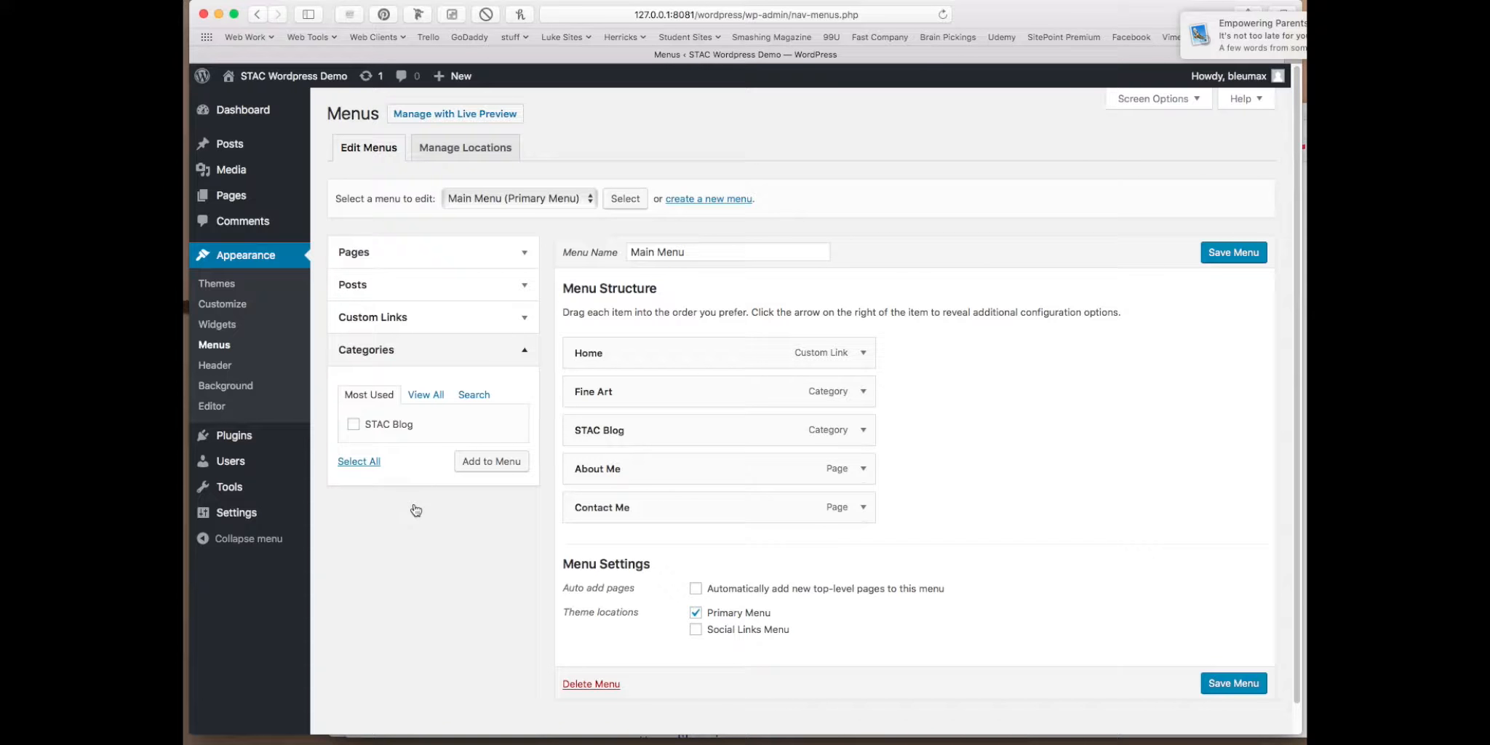
left_click(432, 399)
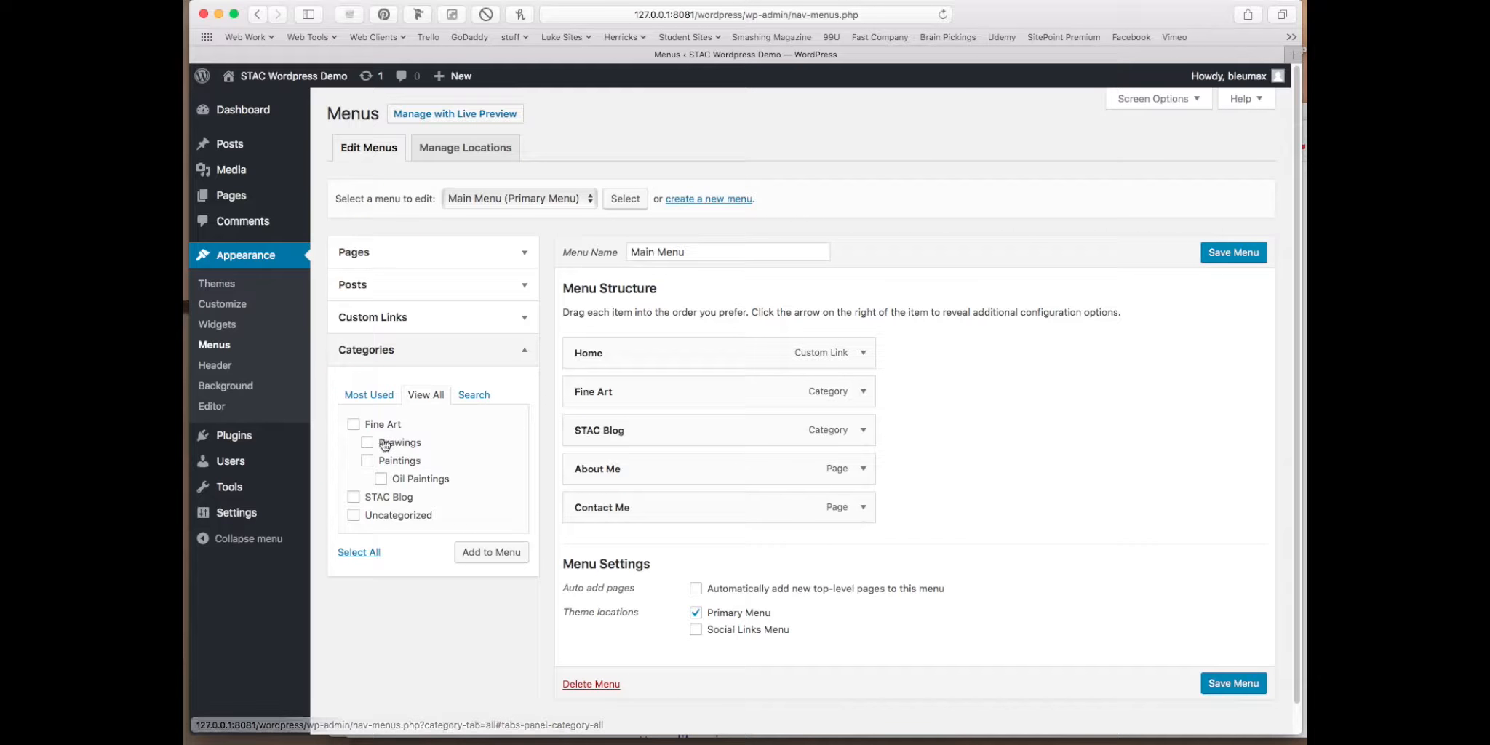
left_click(367, 442)
left_click(490, 550)
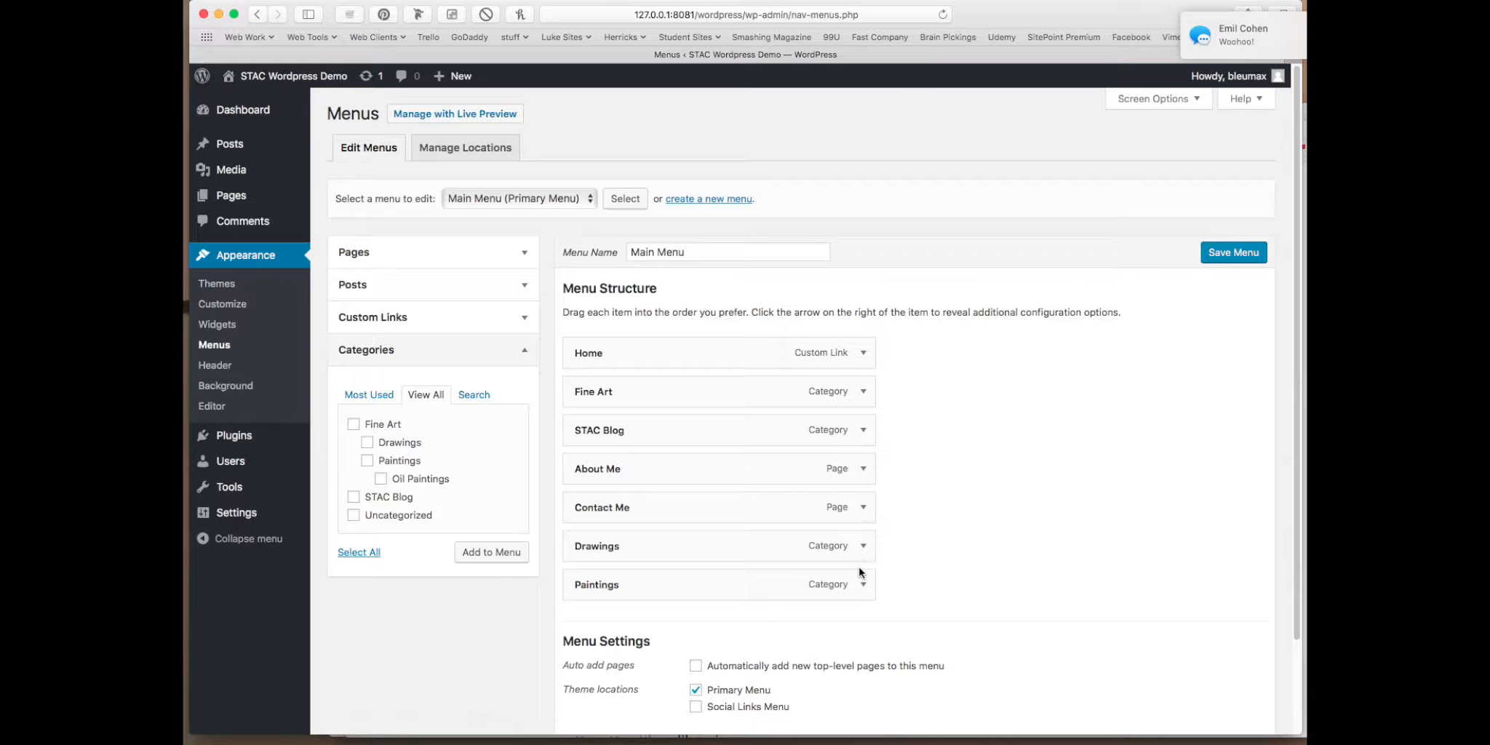
Nest Drawings and Paintings as sub items under Fine Art in the Main Menu and save the menu.
left_click_drag(691, 554, 711, 423)
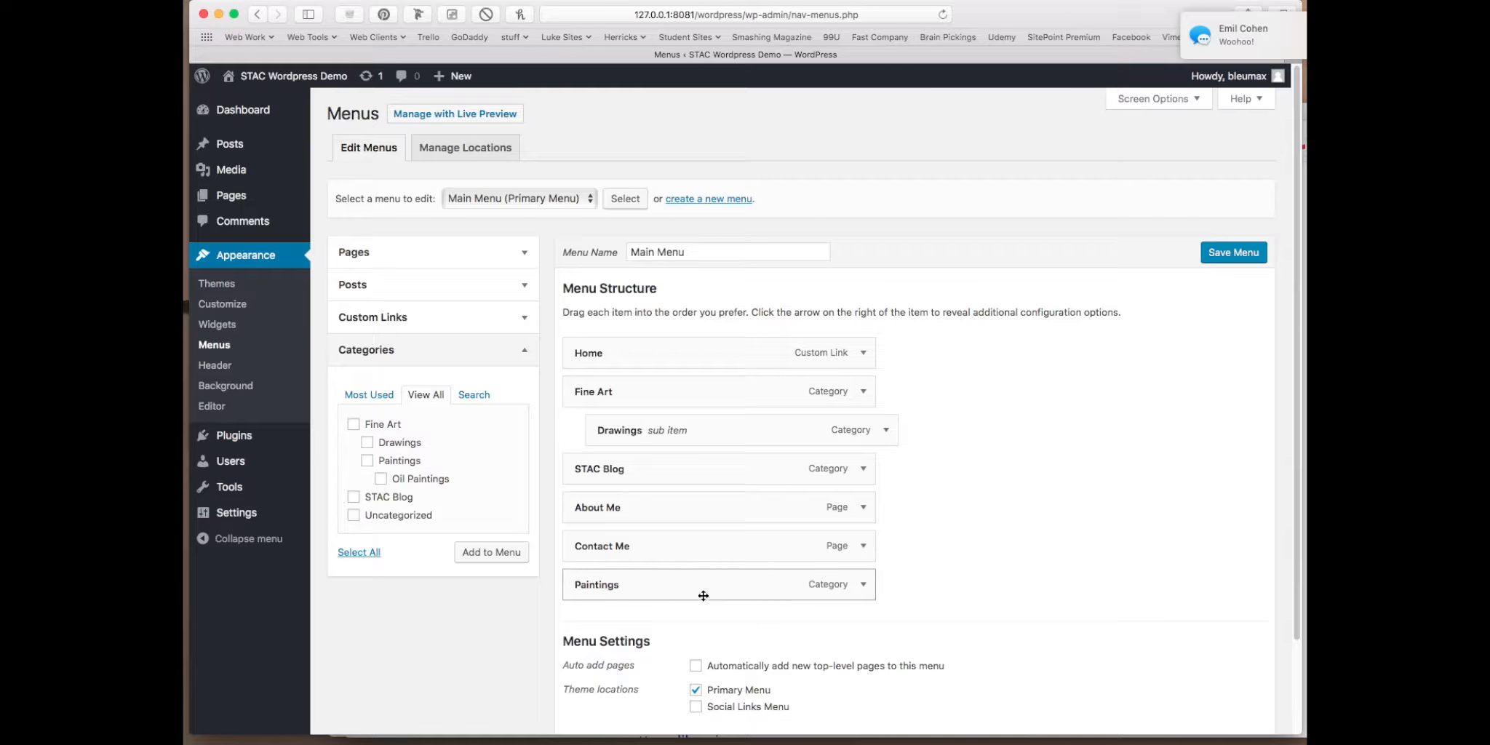
mouse_move(699, 588)
left_mouse_down()
mouse_move(709, 436)
mouse_move(719, 472)
left_mouse_up()
left_click(1226, 258)
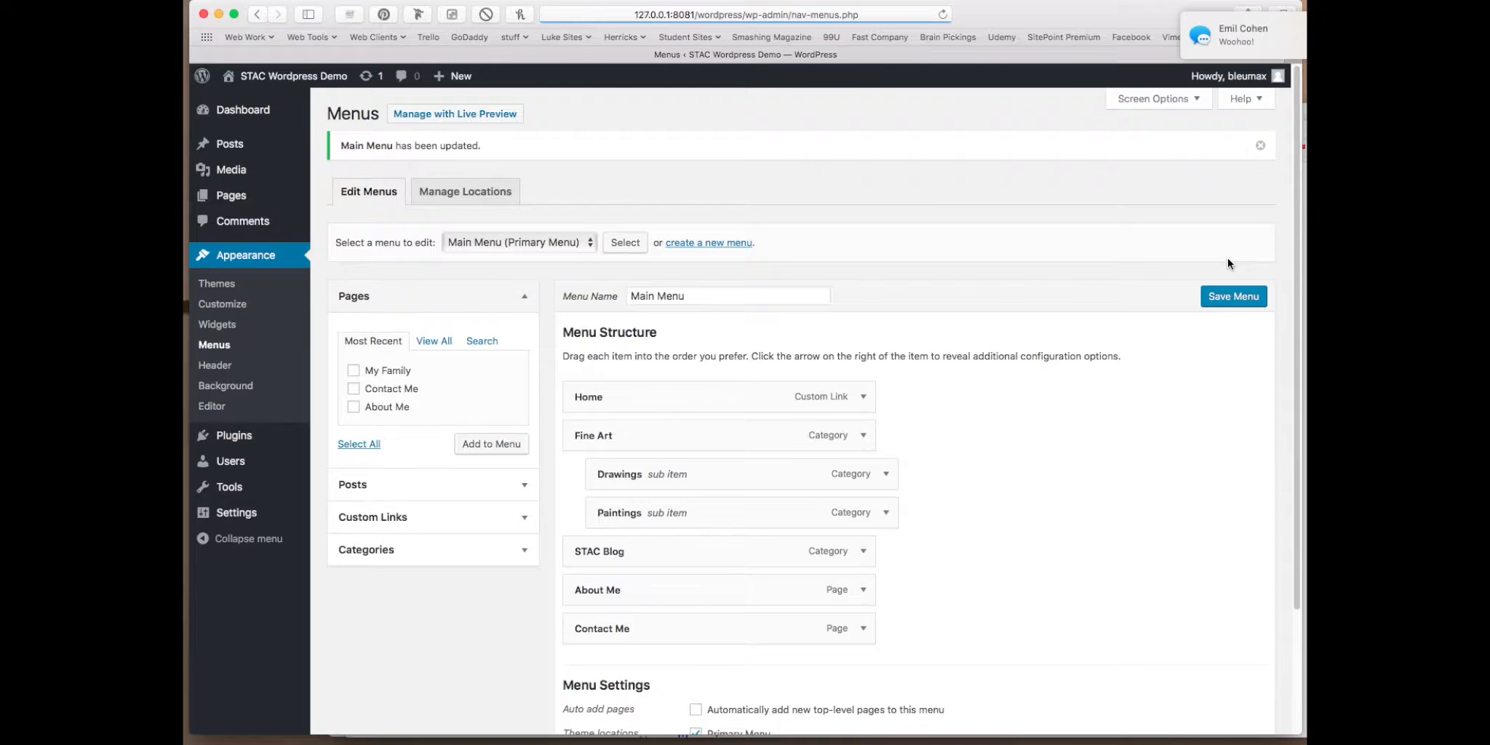
Visit the live site and check the Drawings, Paintings and Fine Art category pages through the navigation menu.
left_click(297, 77)
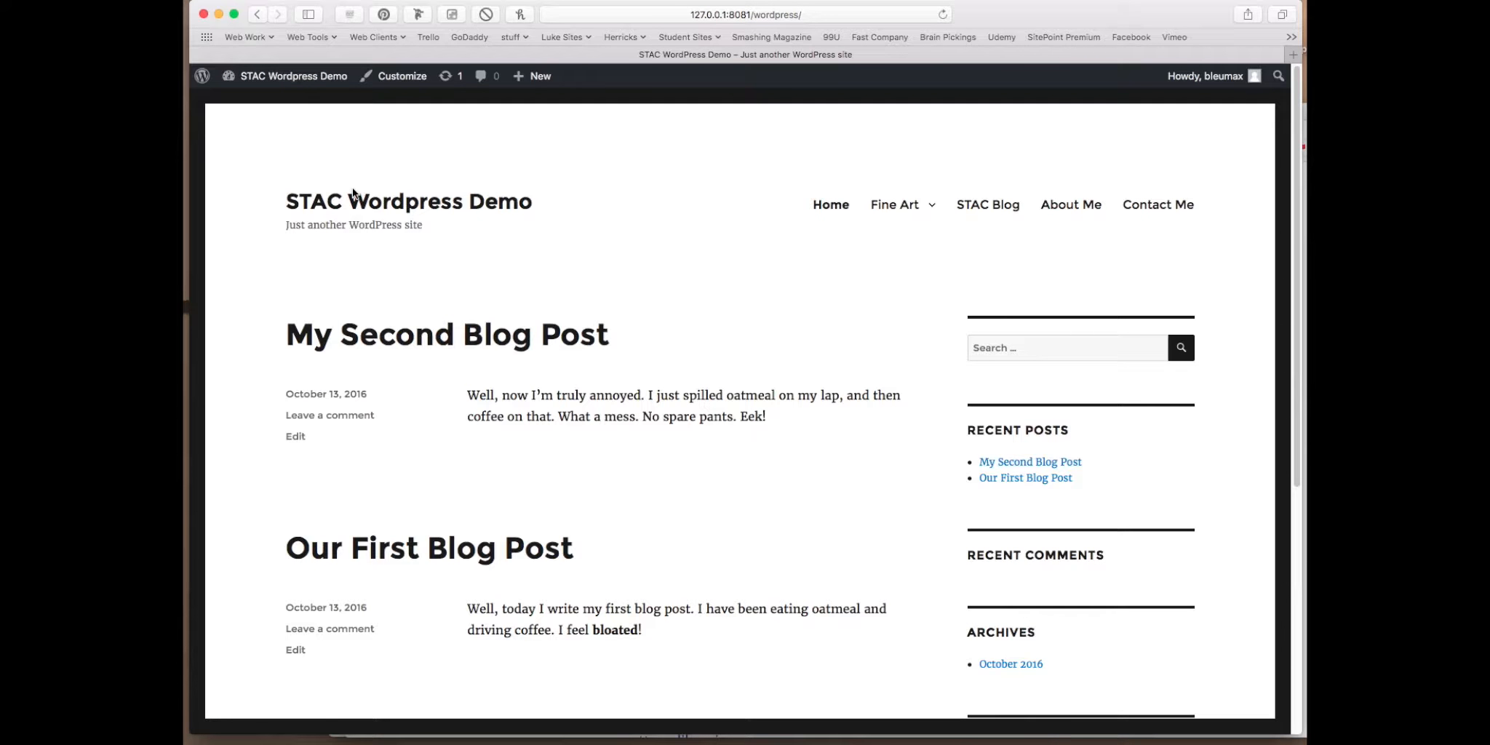
mouse_move(877, 211)
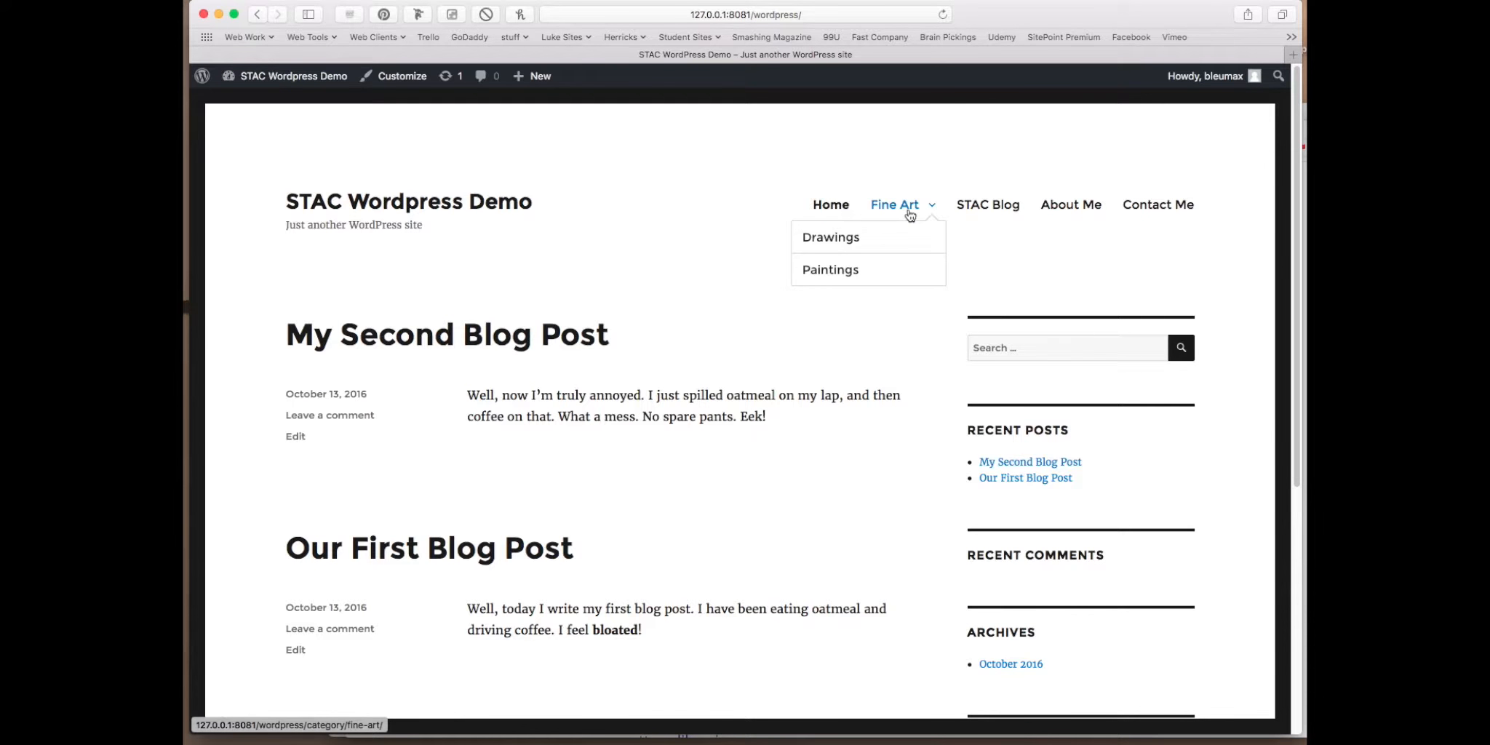
left_click(861, 237)
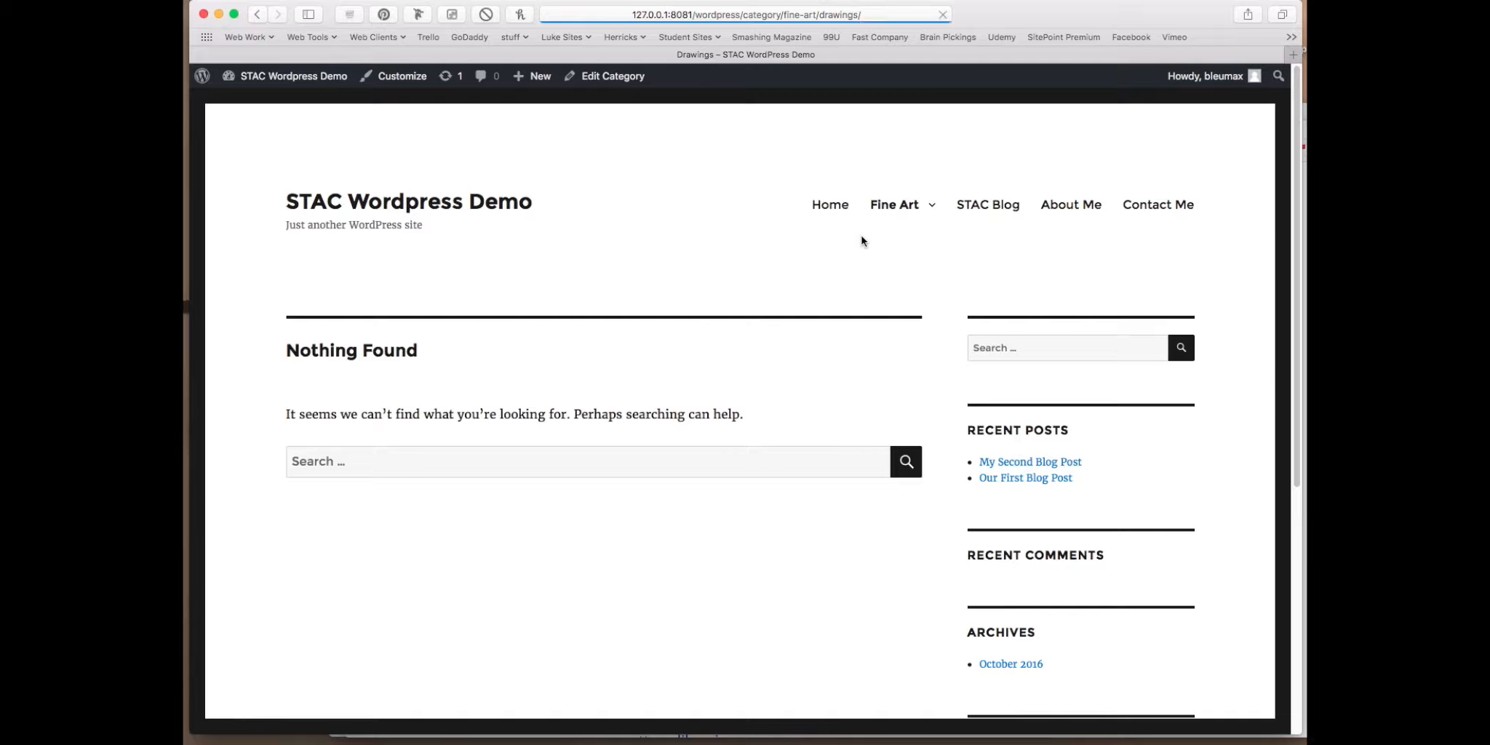
mouse_move(893, 207)
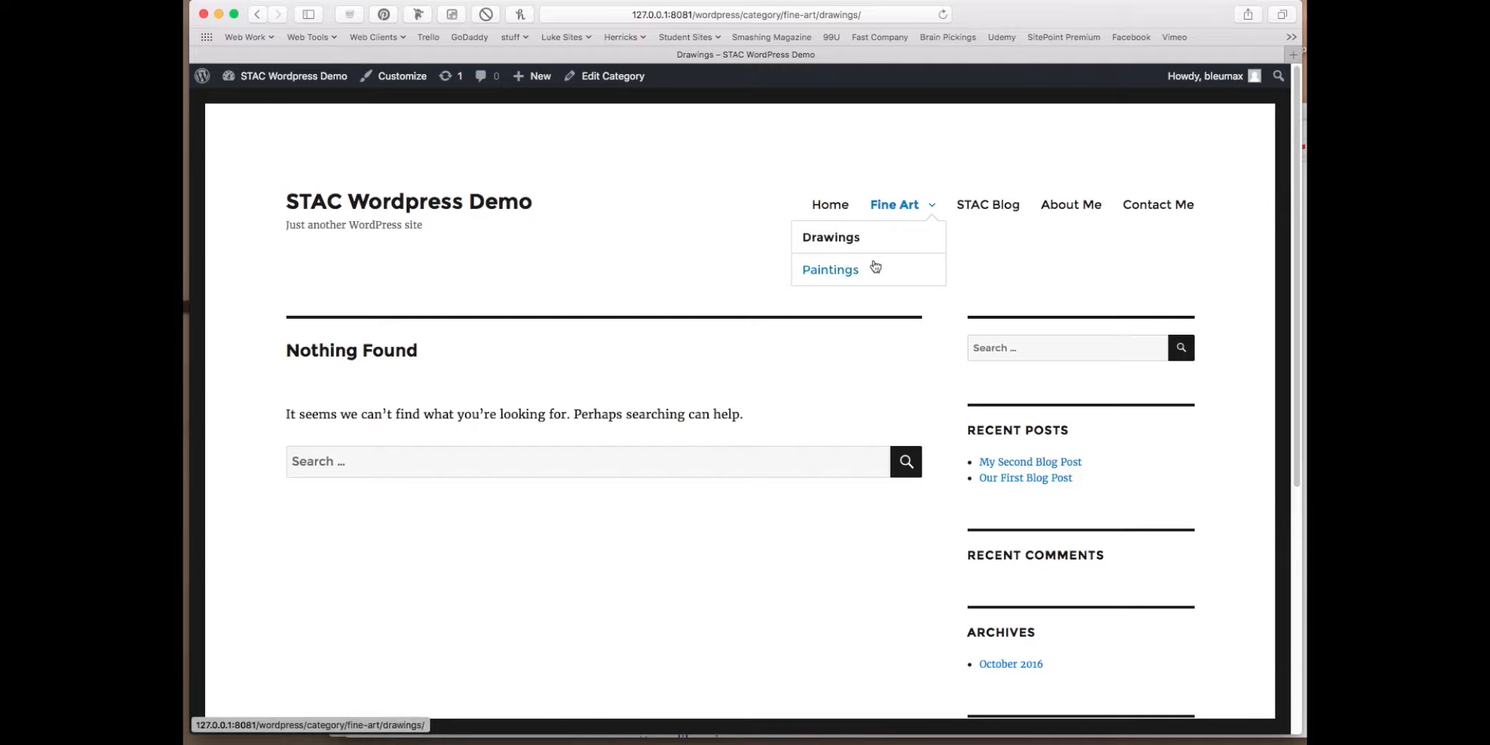
left_click(857, 271)
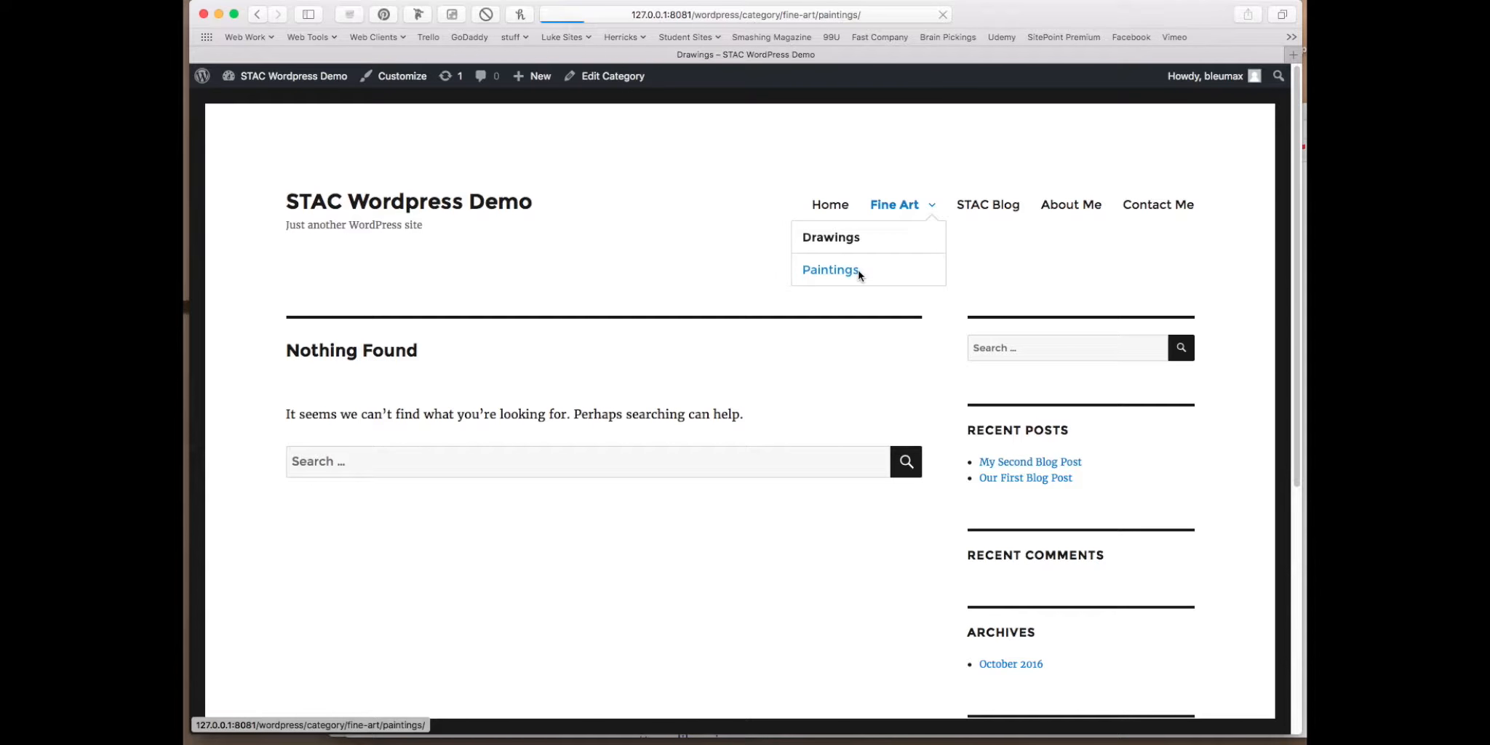
left_click(905, 207)
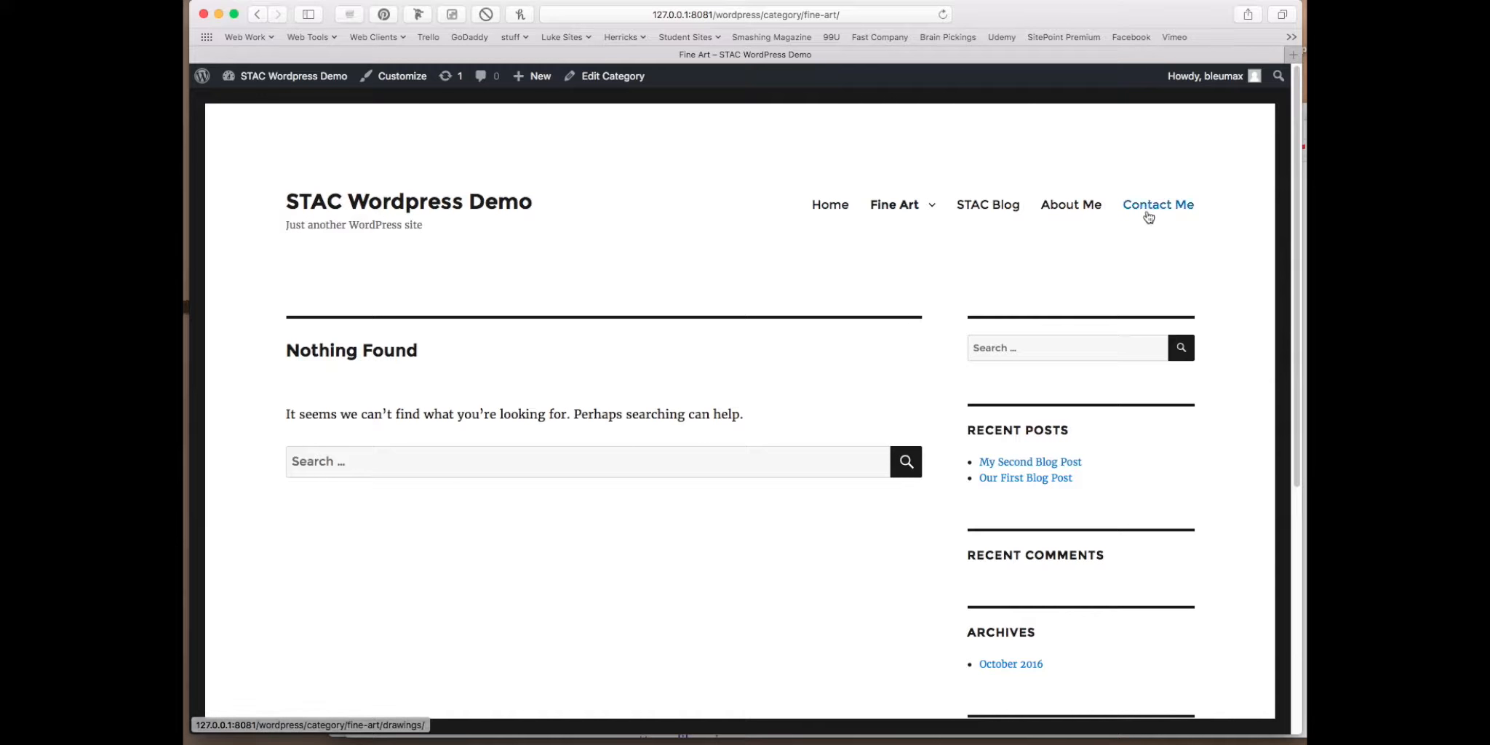
mouse_move(870, 219)
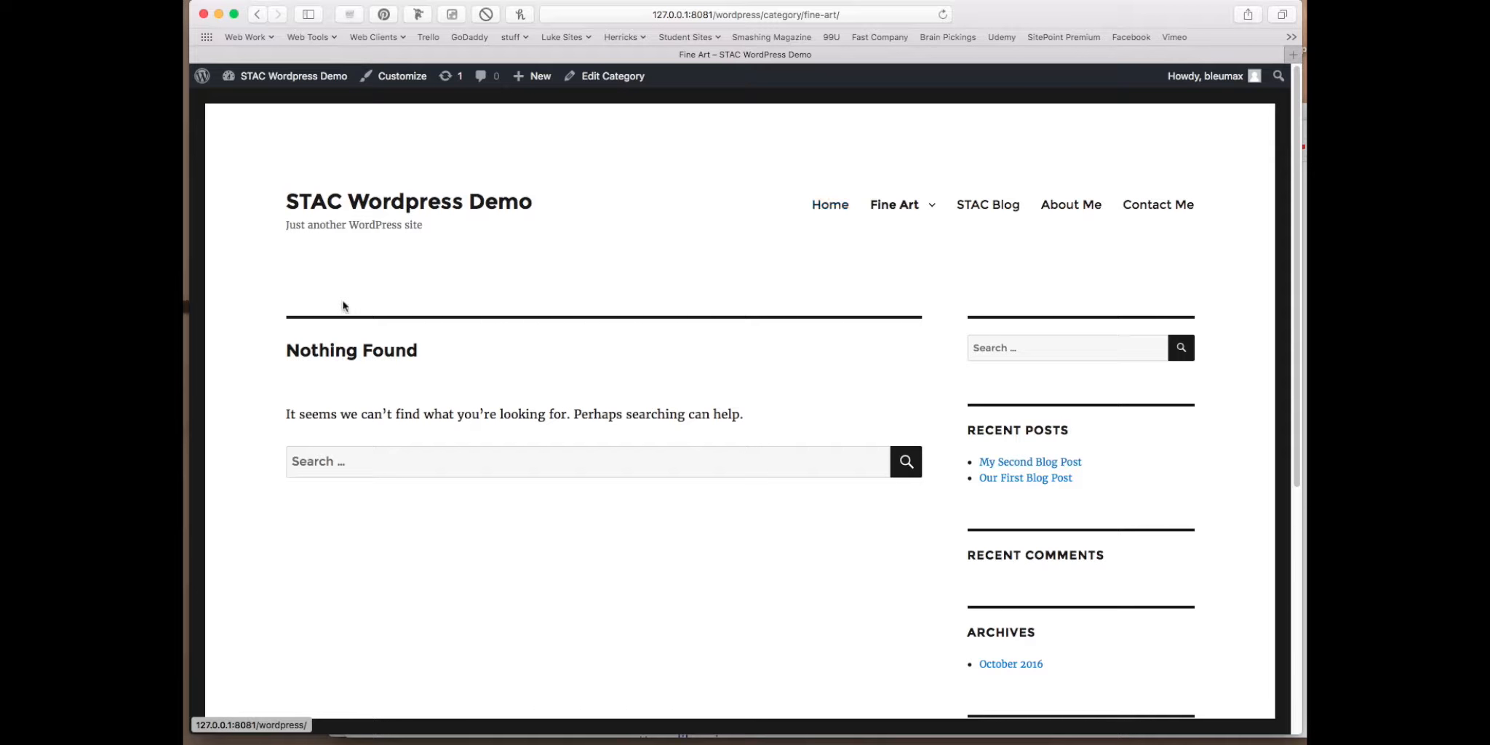
scroll(299, 291, "down", 5)
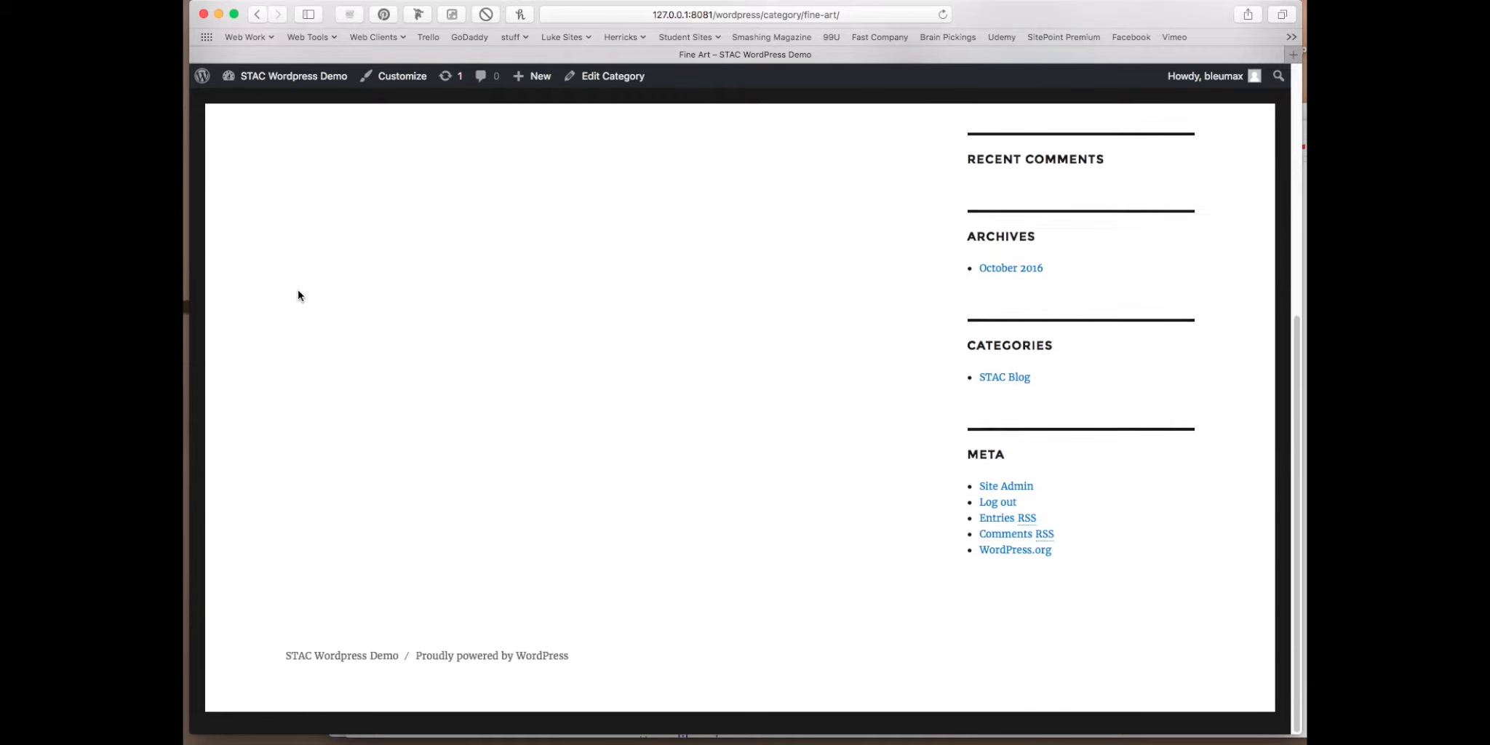
scroll(298, 291, "up", 6)
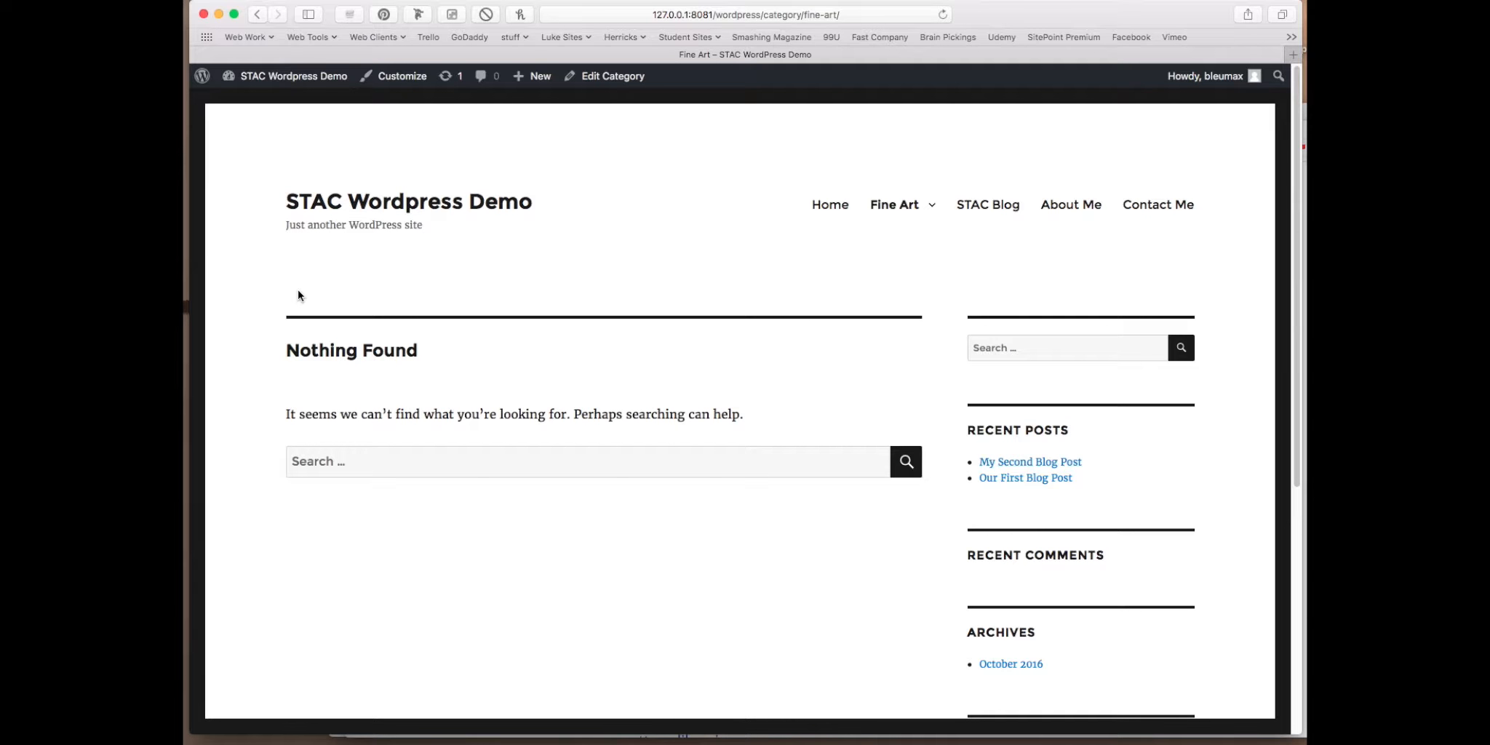